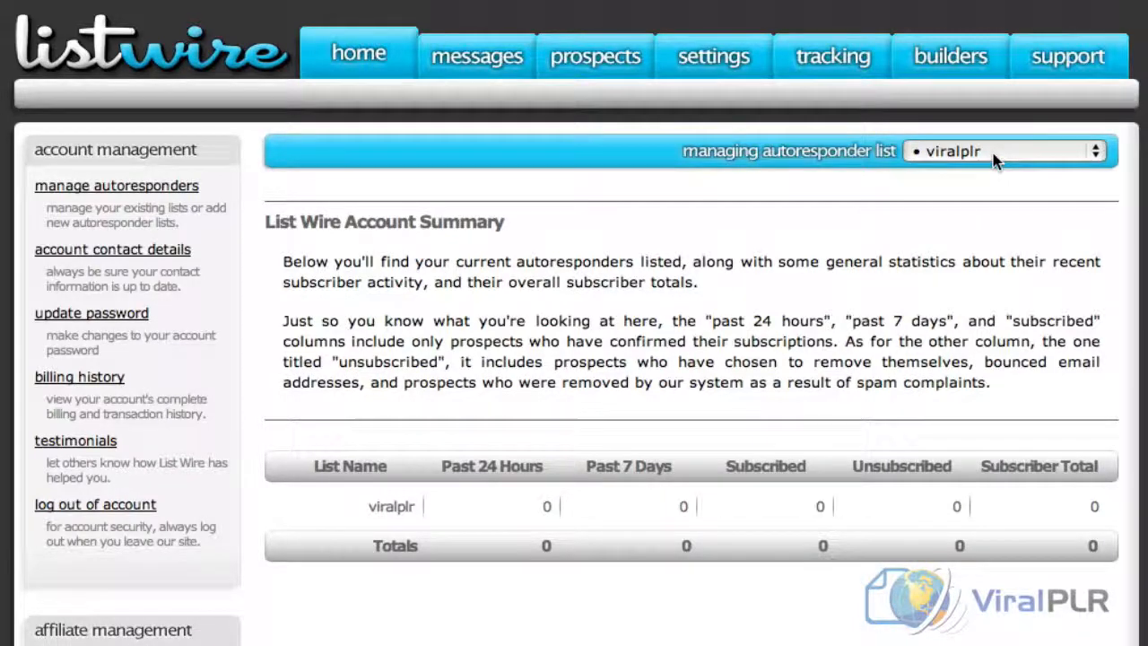
Create a new autoresponder list named viralplrsignups1 with the description "ViralPLR Sign Ups"
{"action": "left_click", "coordinate": [140, 192]}
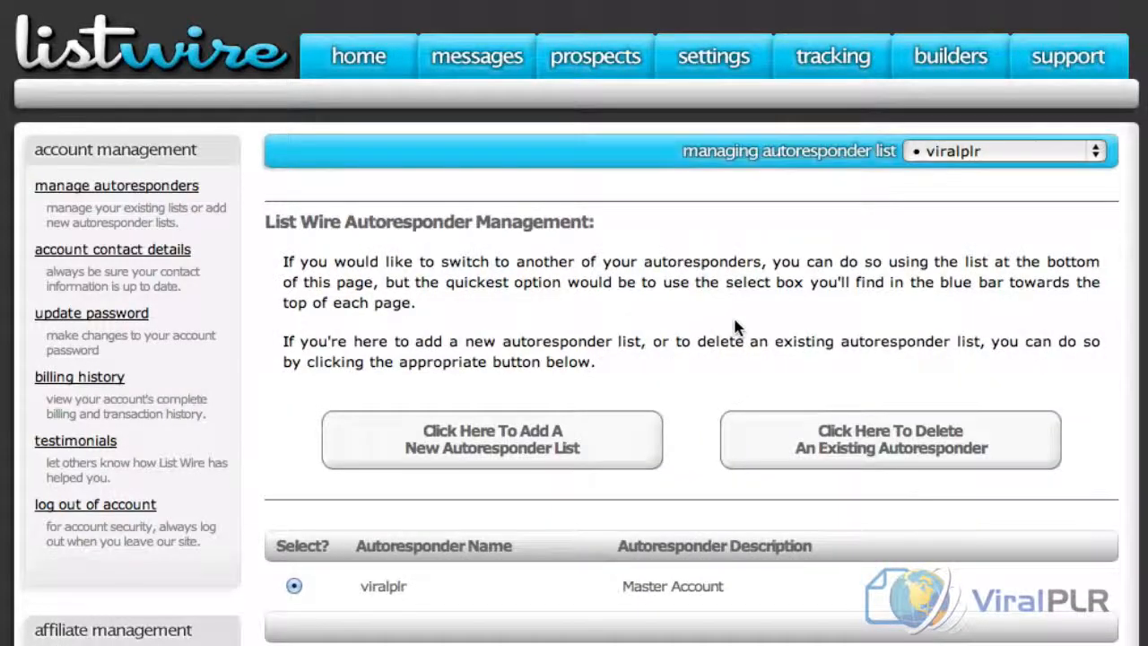
{"action": "left_click", "coordinate": [512, 455]}
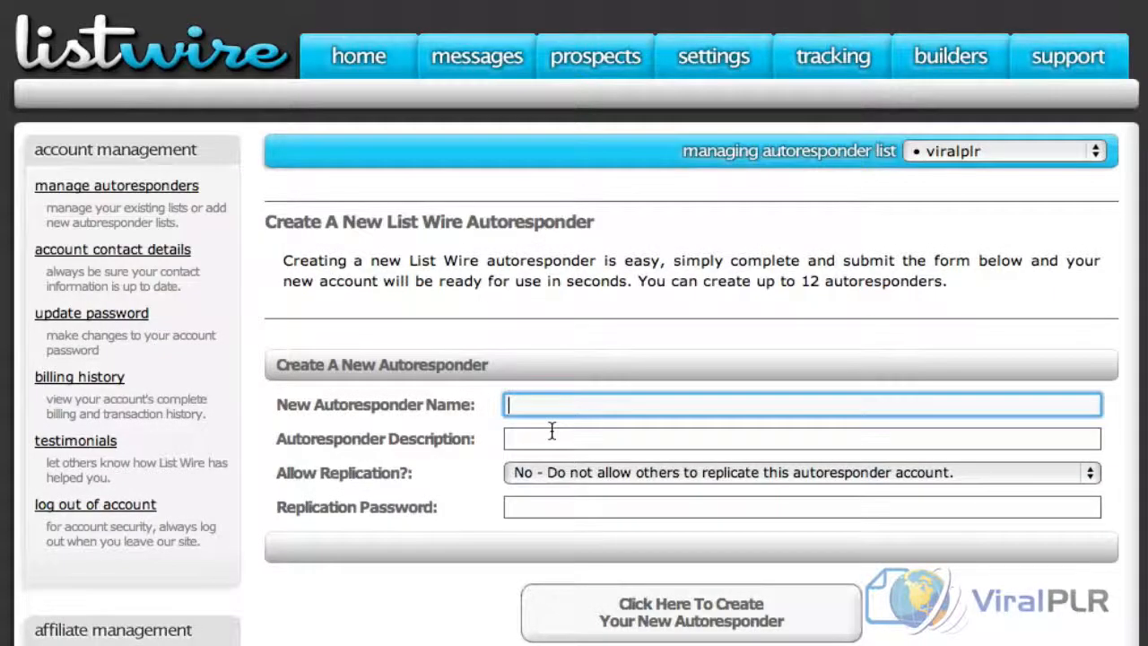
{"action": "type", "text": "viralplrsignups1"}
{"action": "key", "text": "Tab"}
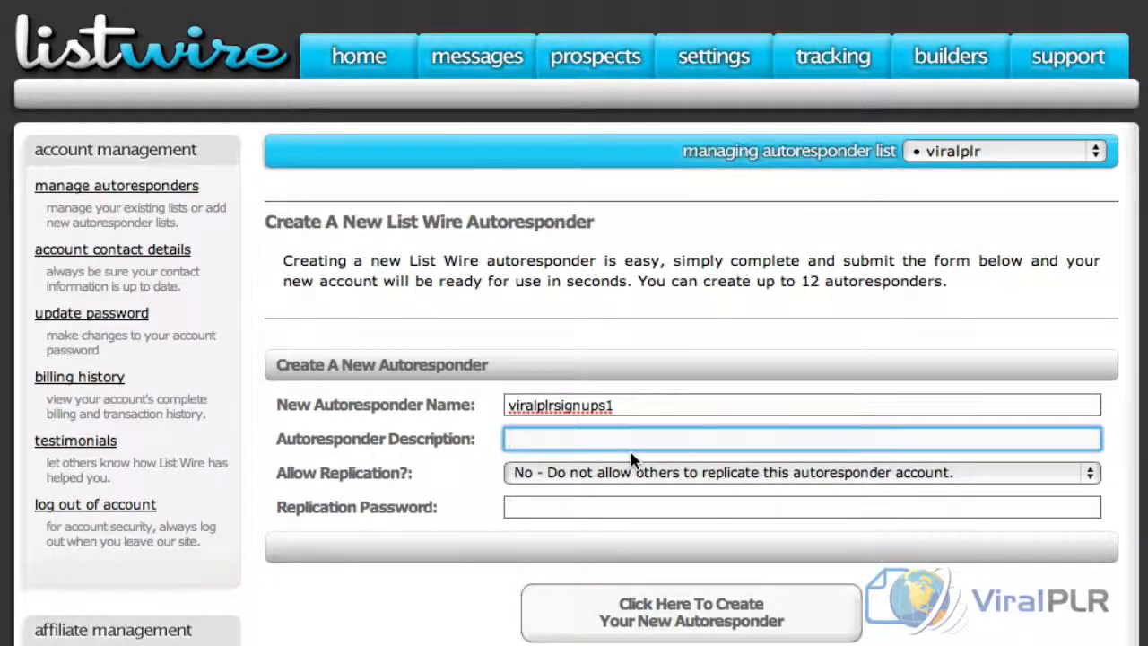
{"action": "type", "text": "Viral P"}
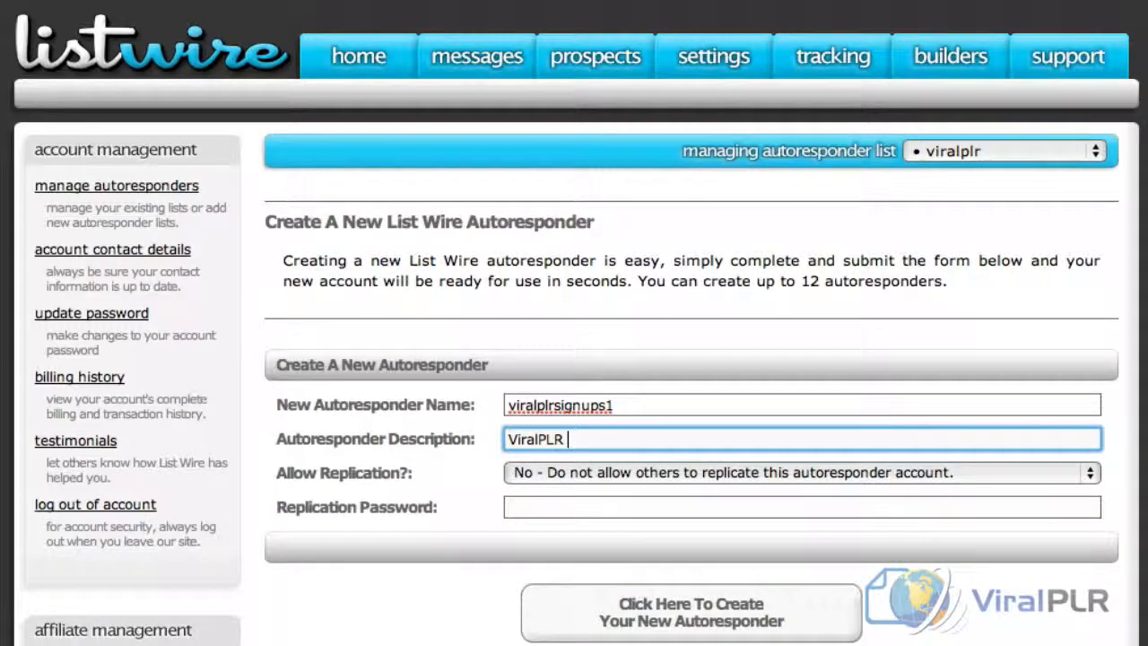
{"action": "type", "text": "LR Signs"}
{"action": "key", "text": "BackSpace"}
{"action": "type", "text": "Ups"}
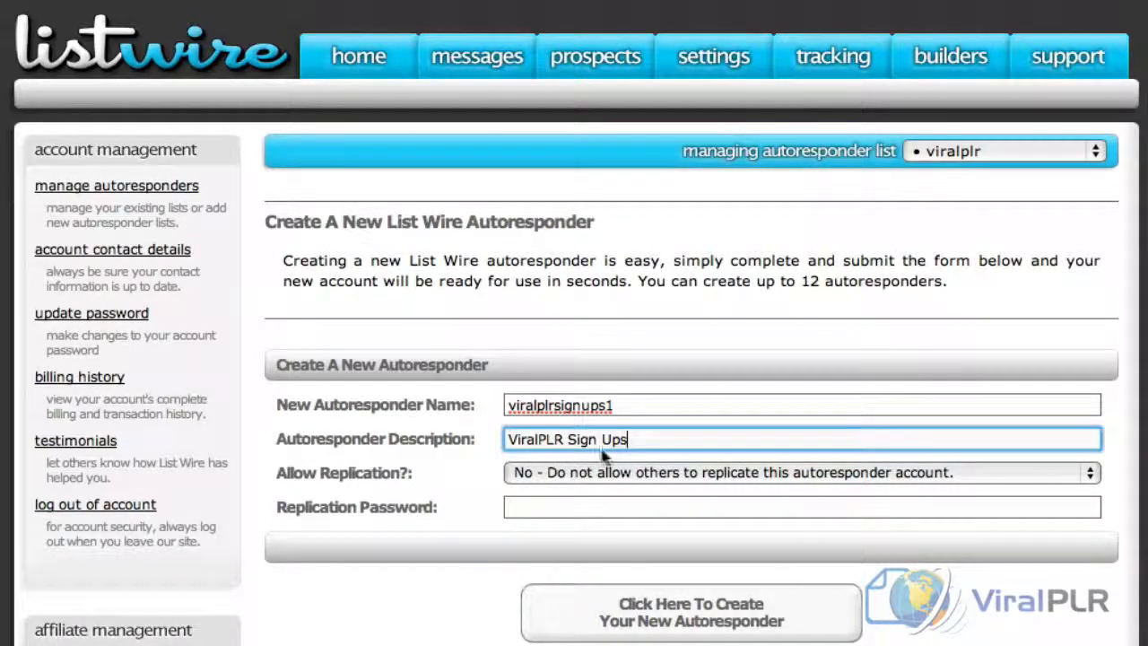
{"action": "left_click", "coordinate": [691, 627]}
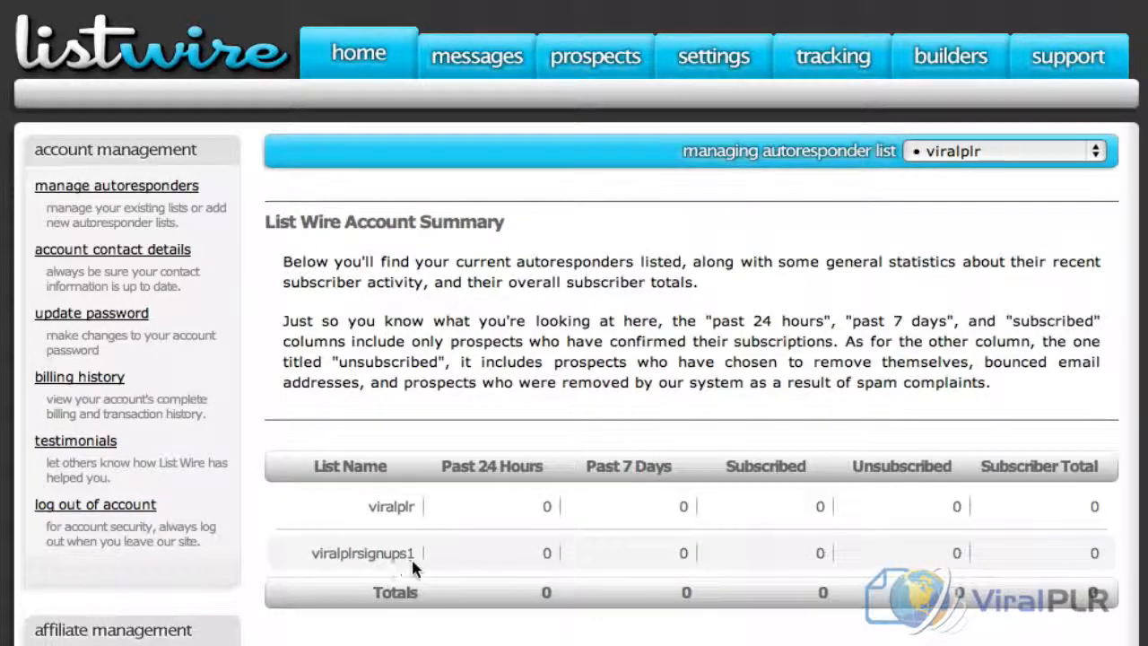
Switch to managing the viralplrsignups1 list, fill in the required postal address and save its settings
{"action": "left_click", "coordinate": [956, 154]}
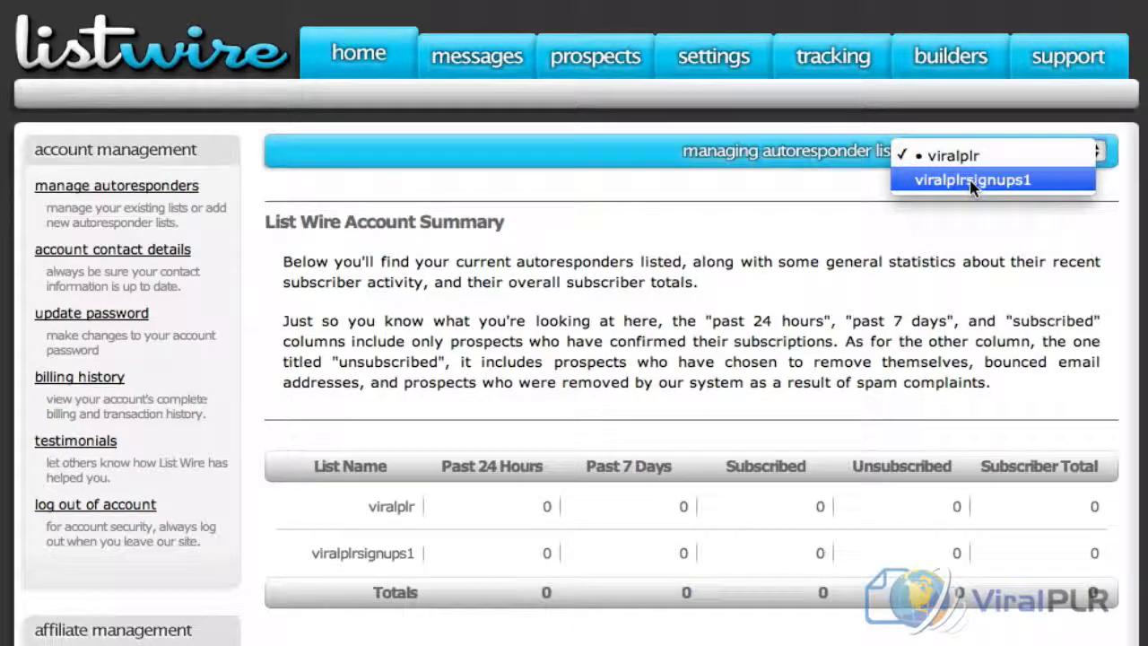
{"action": "left_click", "coordinate": [973, 182]}
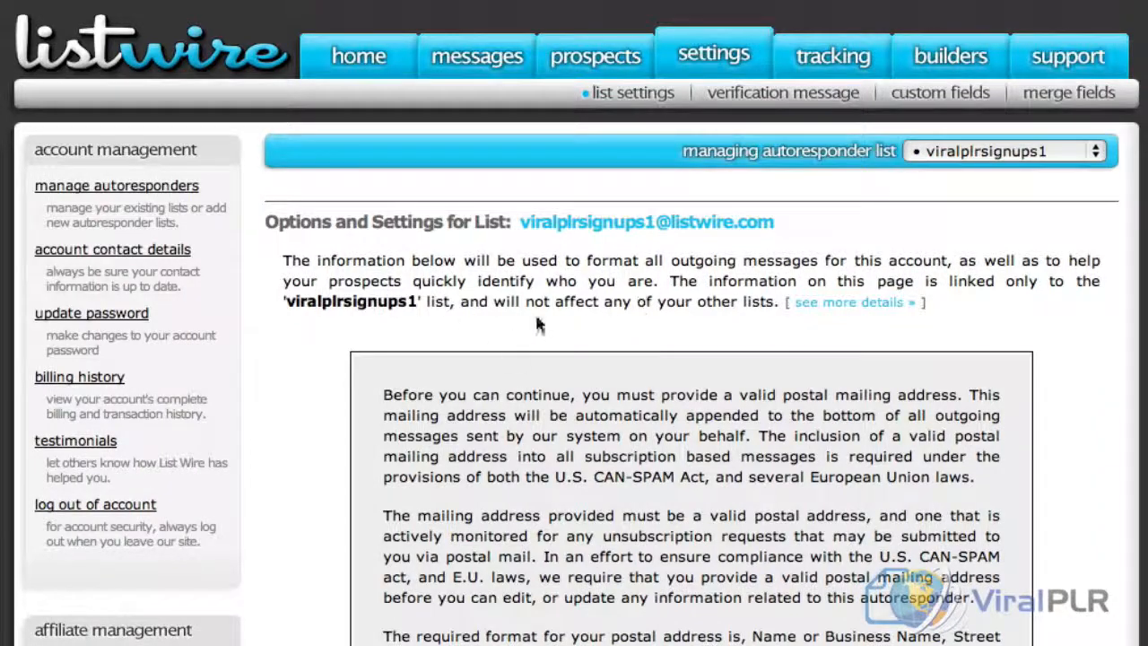
{"action": "scroll", "coordinate": [538, 359], "scroll_direction": "down", "scroll_amount": 10}
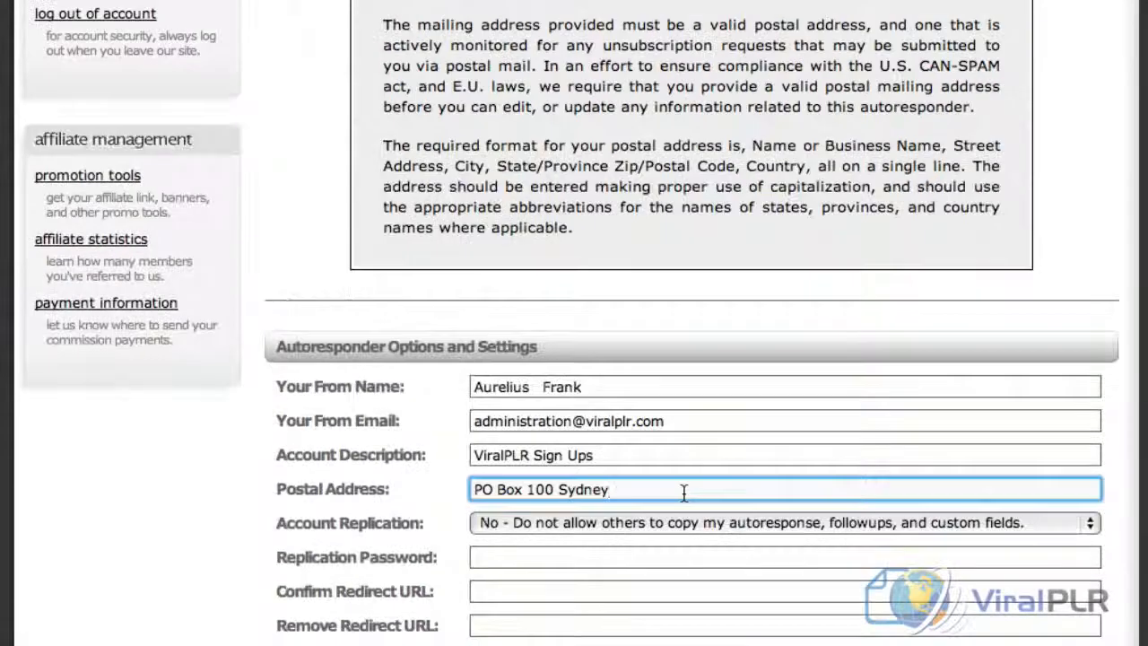
{"action": "scroll", "coordinate": [721, 552], "scroll_direction": "down", "scroll_amount": 2}
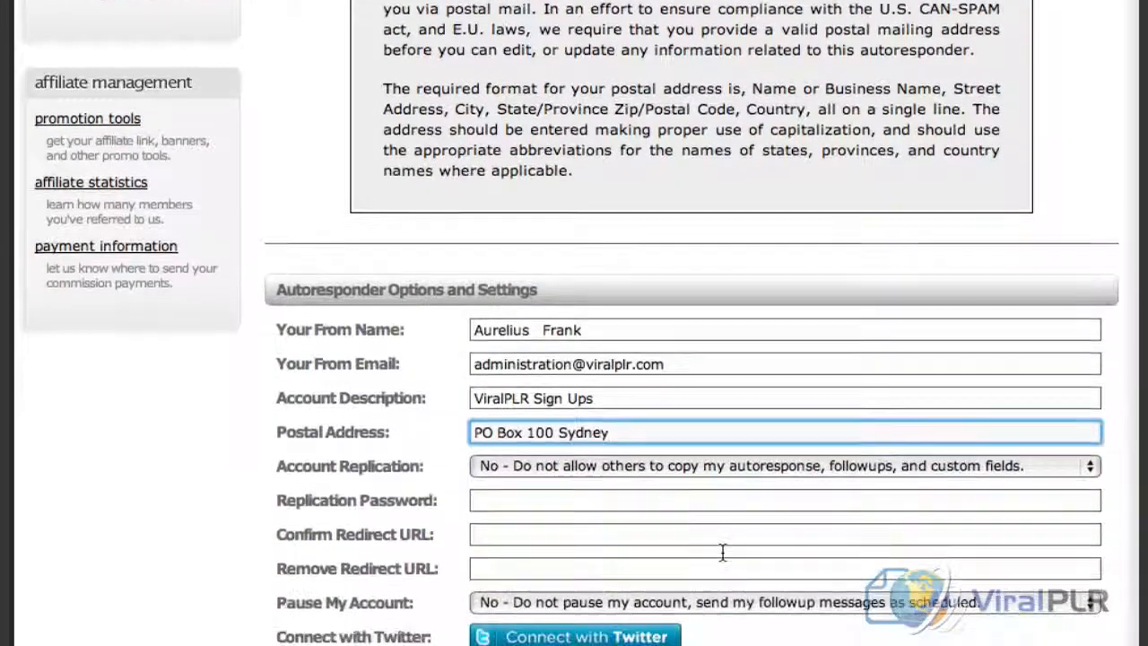
{"action": "scroll", "coordinate": [723, 553], "scroll_direction": "down", "scroll_amount": 2}
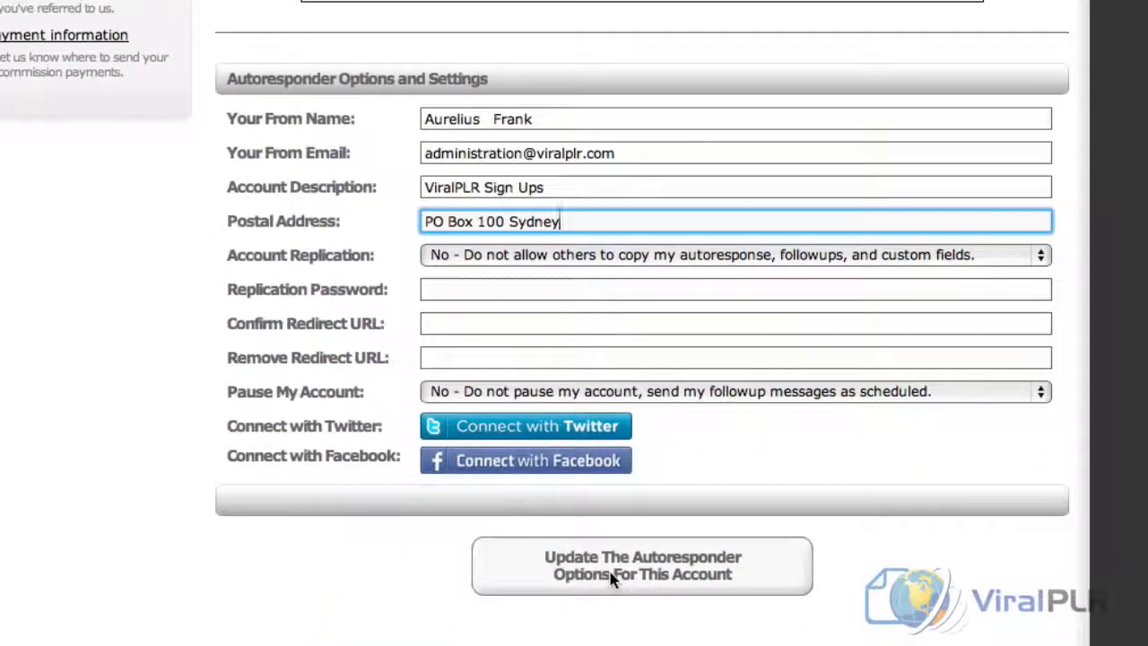
{"action": "left_click", "coordinate": [619, 578]}
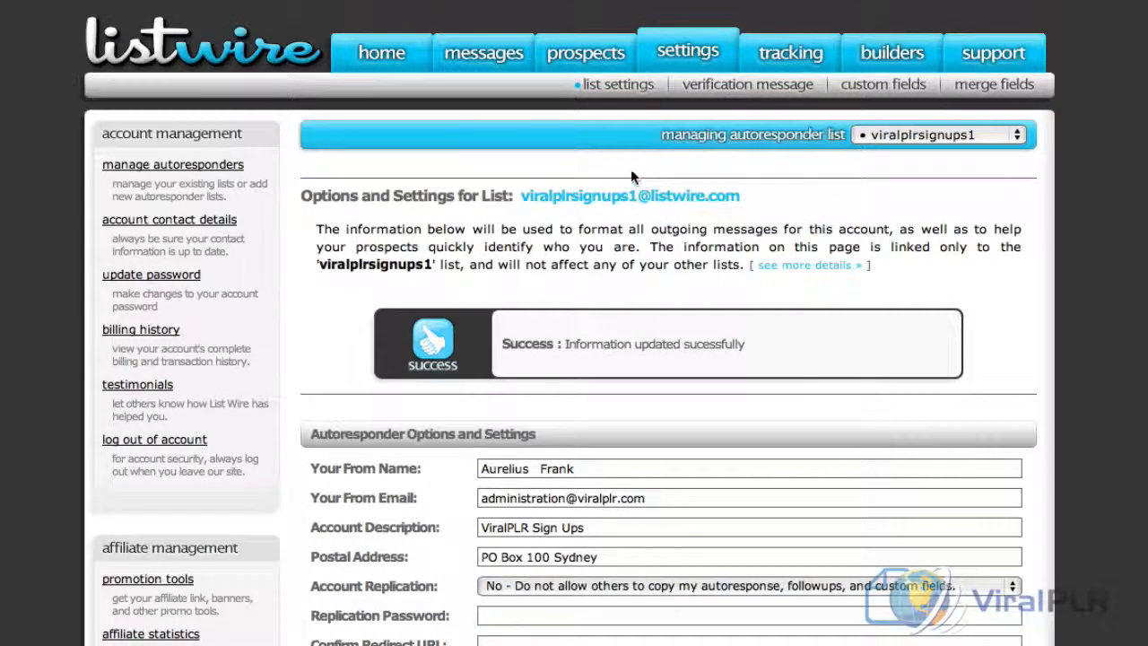
Start a new subscription web form for the viralplrsignups1 list and name it ViralPLR
{"action": "mouse_move", "coordinate": [597, 68]}
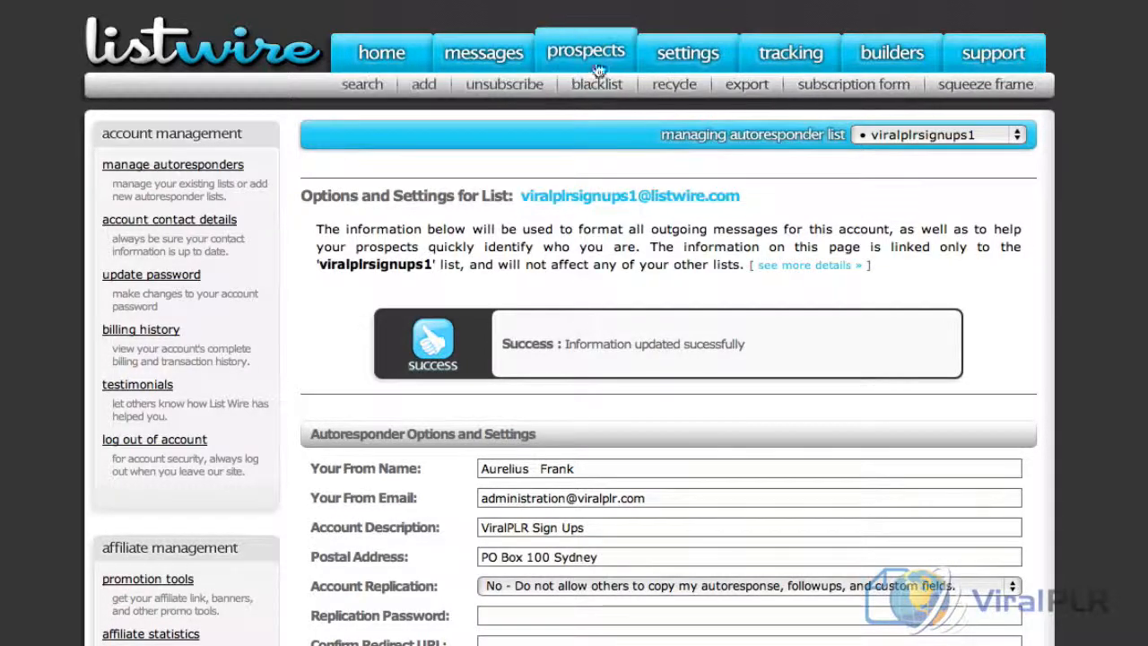
{"action": "left_click", "coordinate": [843, 86]}
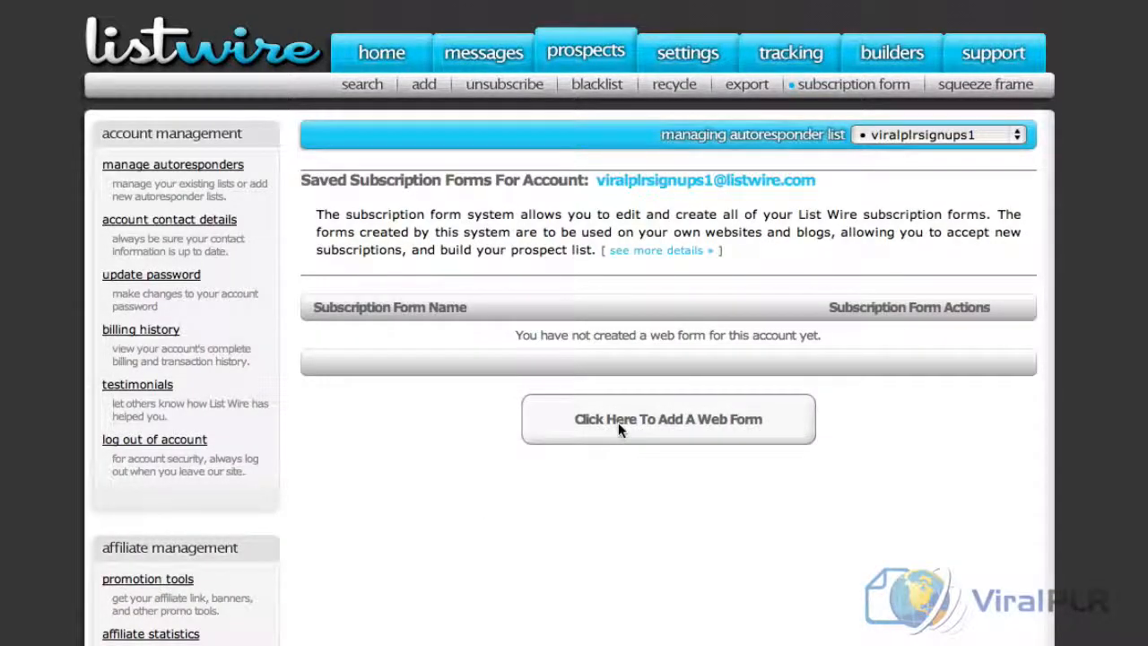
{"action": "left_click", "coordinate": [618, 423]}
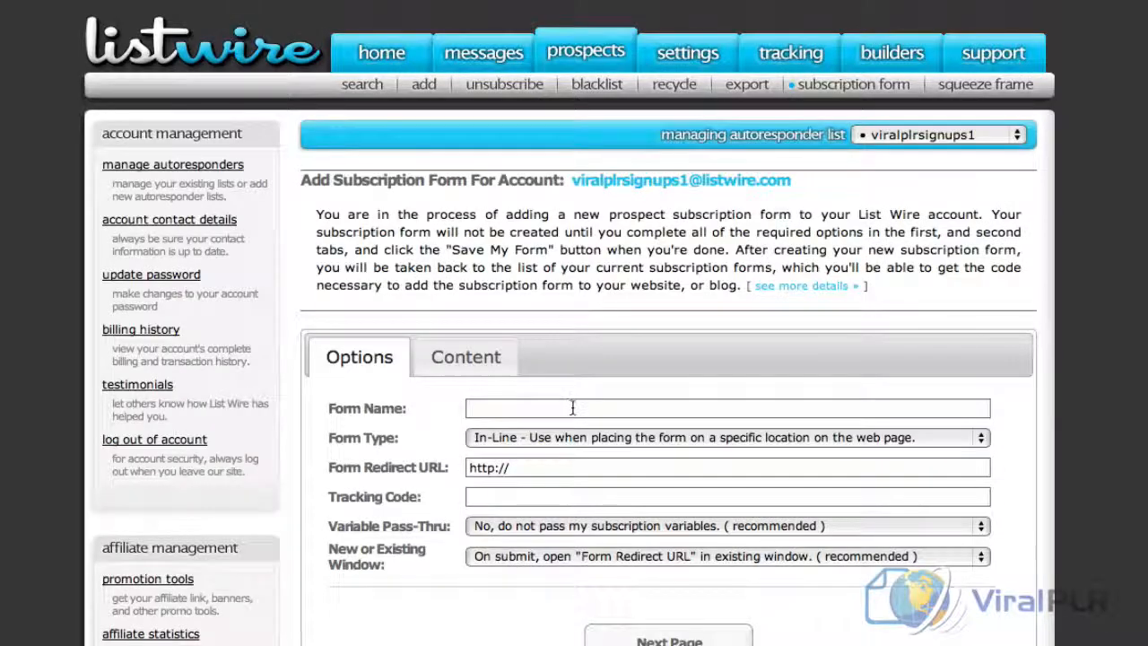
{"action": "left_click", "coordinate": [572, 408]}
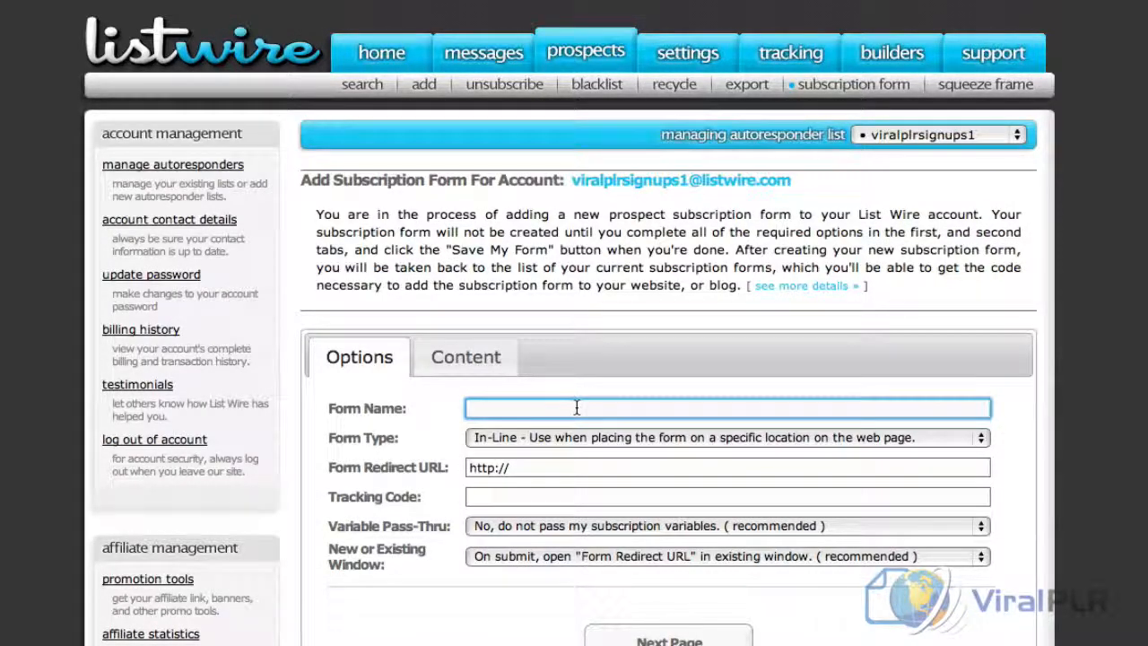
{"action": "type", "text": "ViralPLR"}
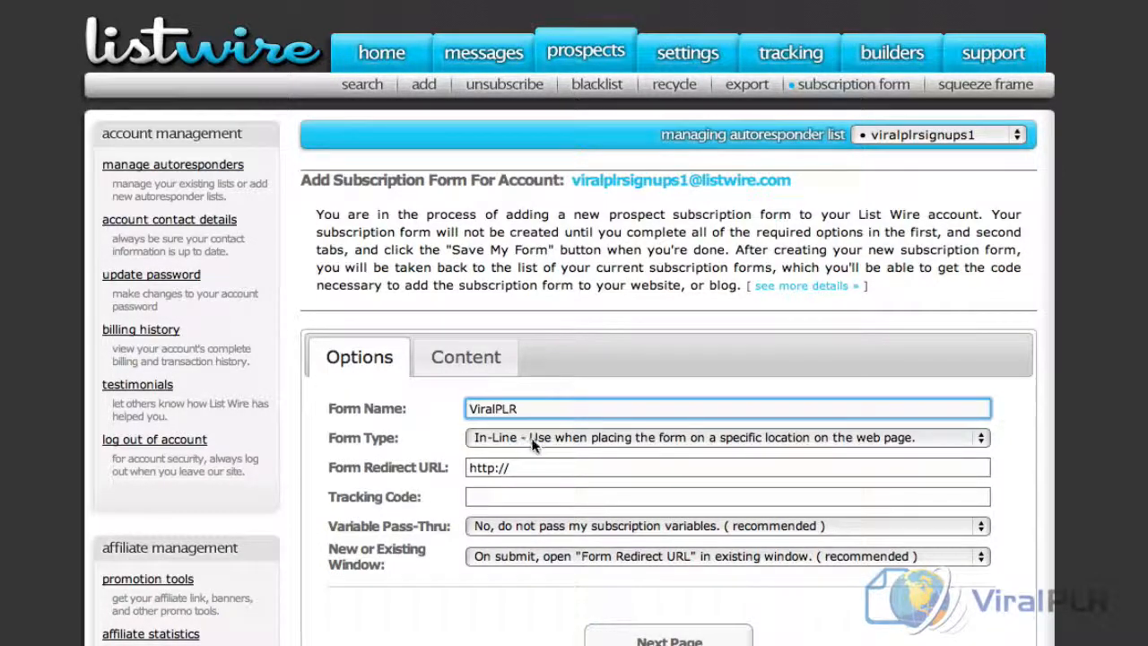
Try to save the ViralPLR form with its default content and no redirect address
{"action": "scroll", "coordinate": [672, 601], "scroll_direction": "down", "scroll_amount": 1}
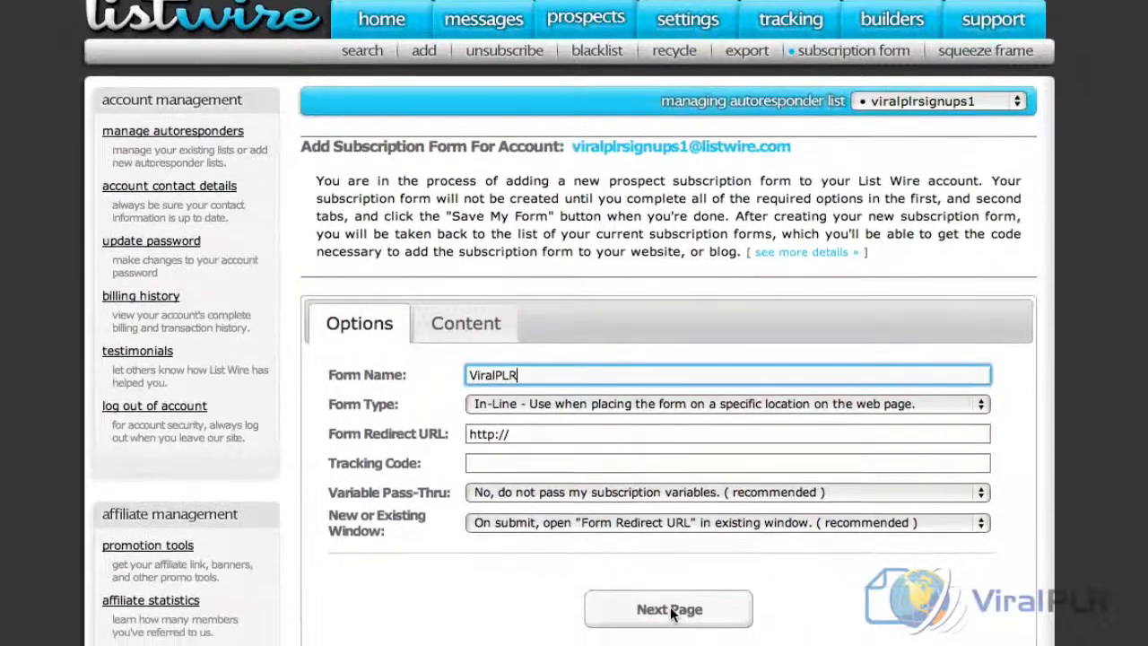
{"action": "left_click", "coordinate": [672, 592]}
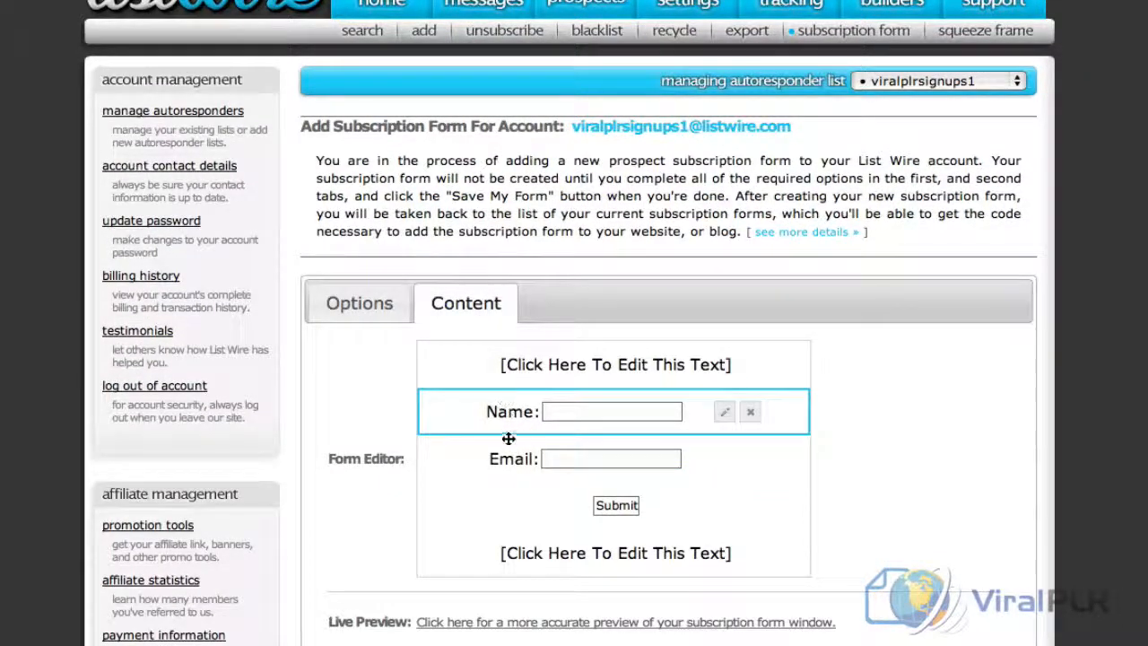
{"action": "scroll", "coordinate": [716, 495], "scroll_direction": "down", "scroll_amount": 3}
{"action": "scroll", "coordinate": [716, 495], "scroll_direction": "down", "scroll_amount": 1}
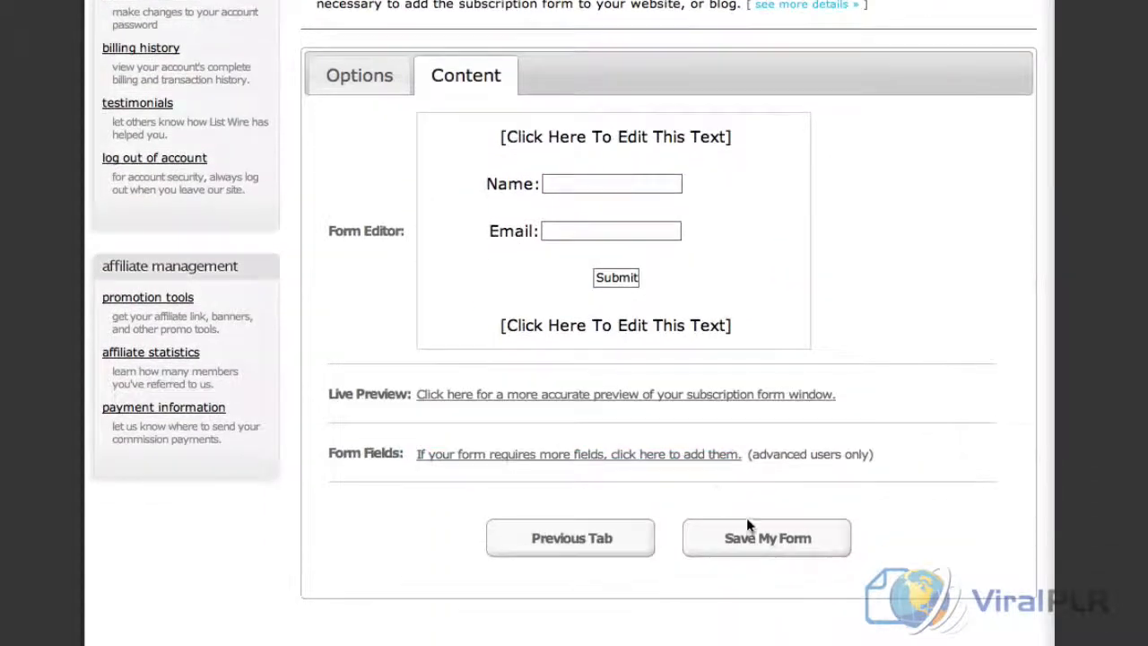
{"action": "left_click", "coordinate": [762, 549]}
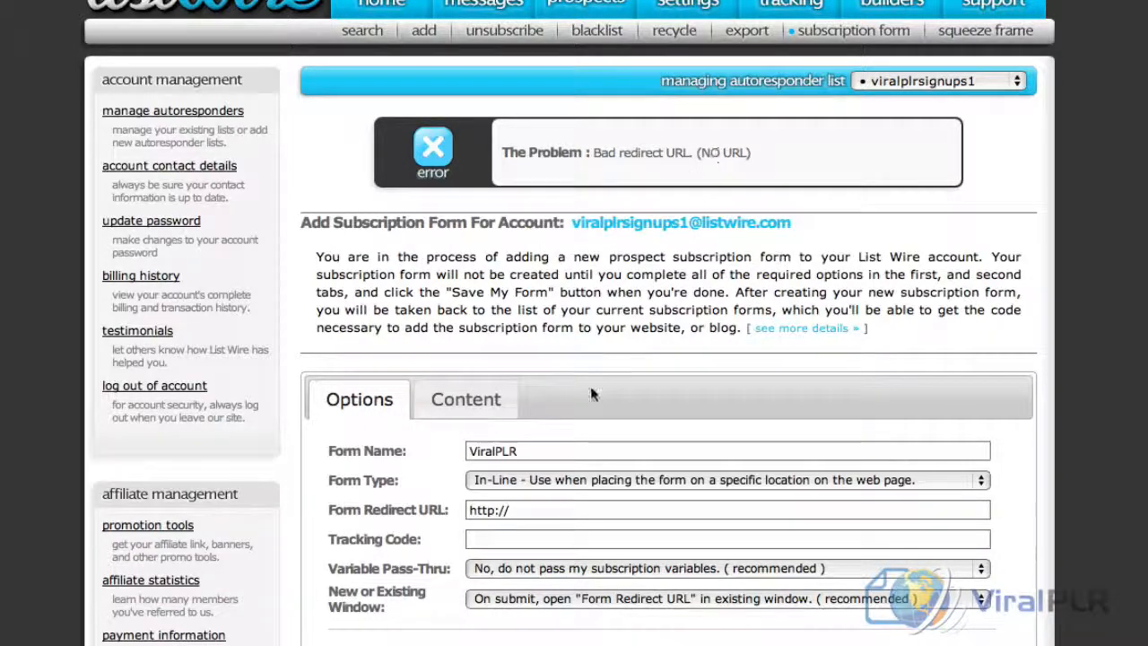
{"action": "left_click", "coordinate": [518, 508]}
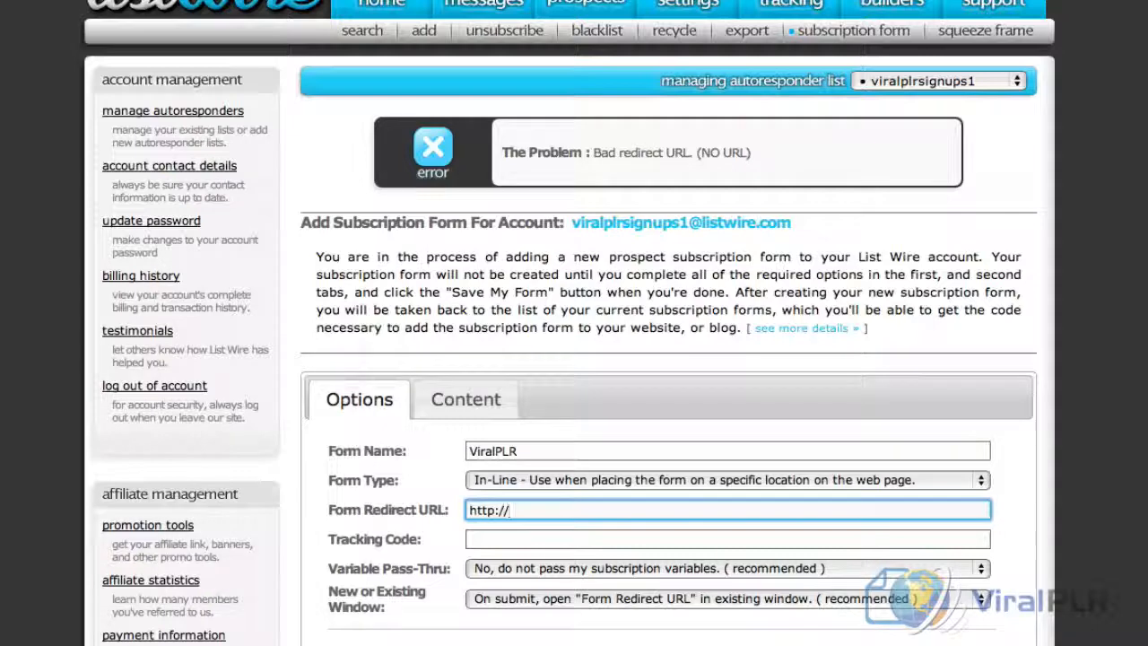
{"action": "type", "text": "viralplr.com"}
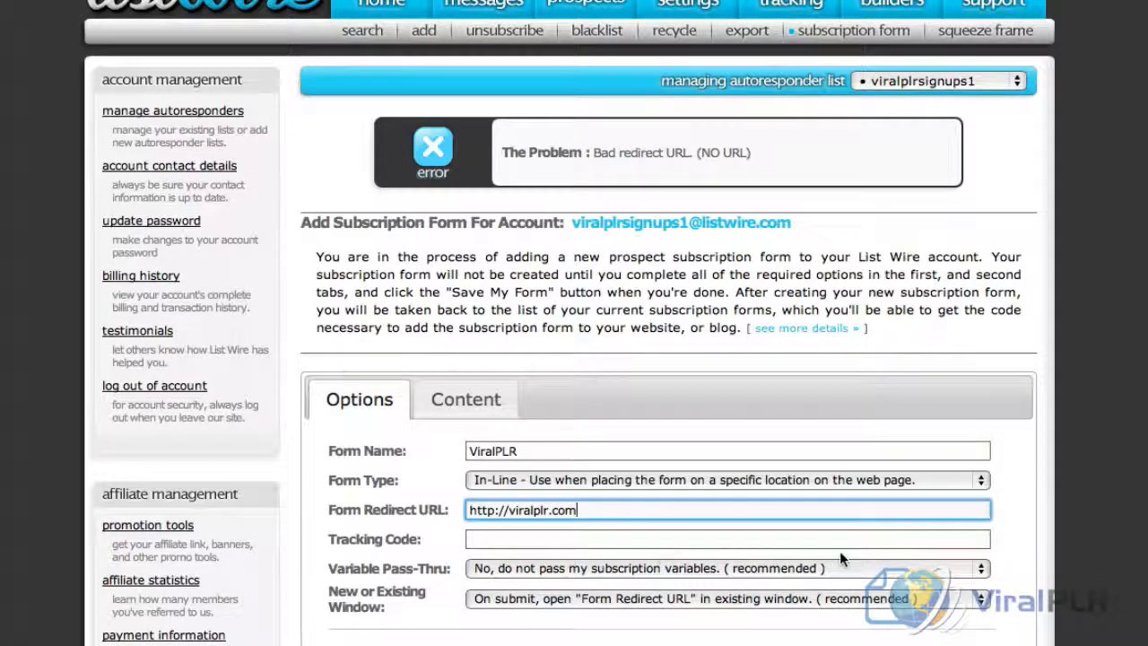
{"action": "scroll", "coordinate": [839, 551], "scroll_direction": "down", "scroll_amount": 3}
{"action": "left_click", "coordinate": [674, 468]}
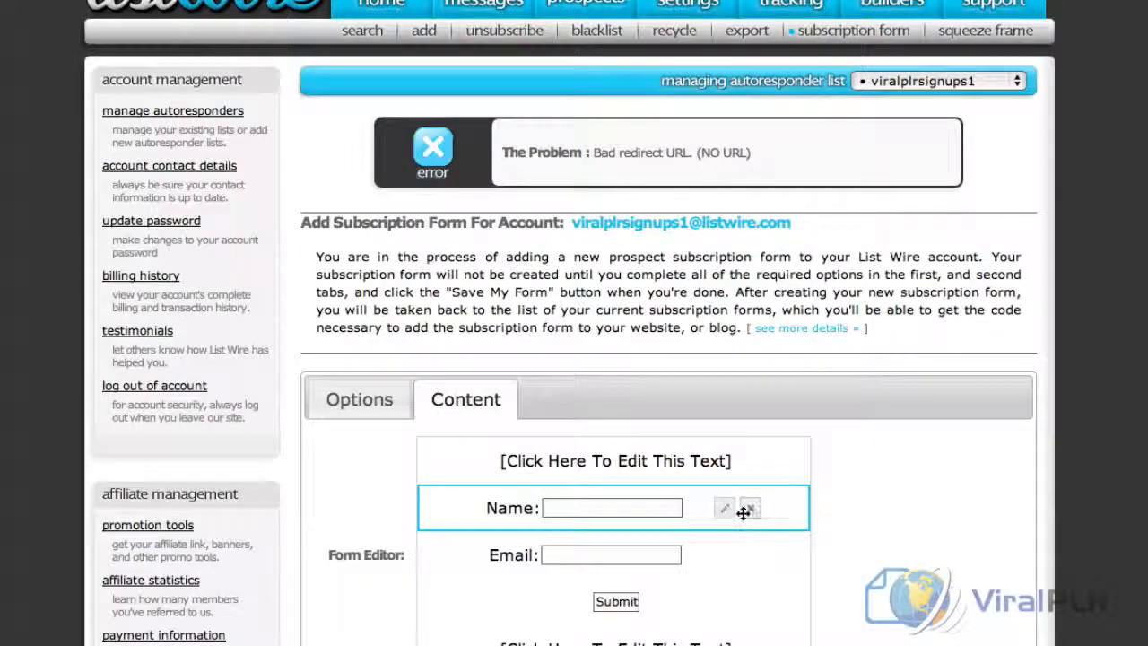
{"action": "scroll", "coordinate": [786, 523], "scroll_direction": "down", "scroll_amount": 5}
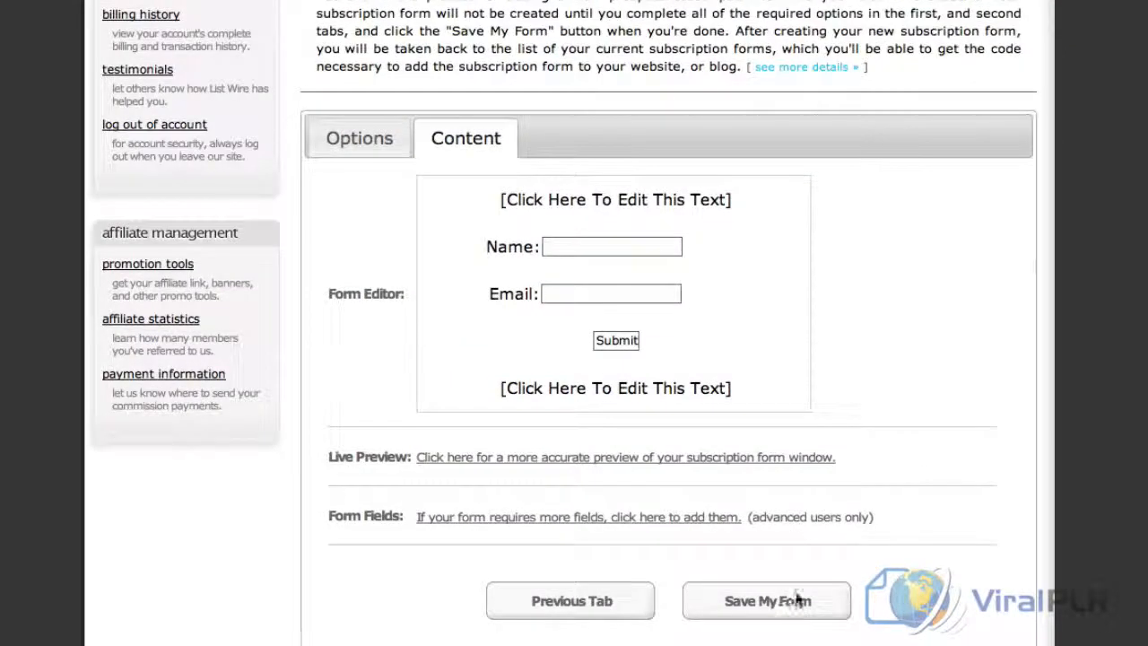
{"action": "left_click", "coordinate": [785, 601]}
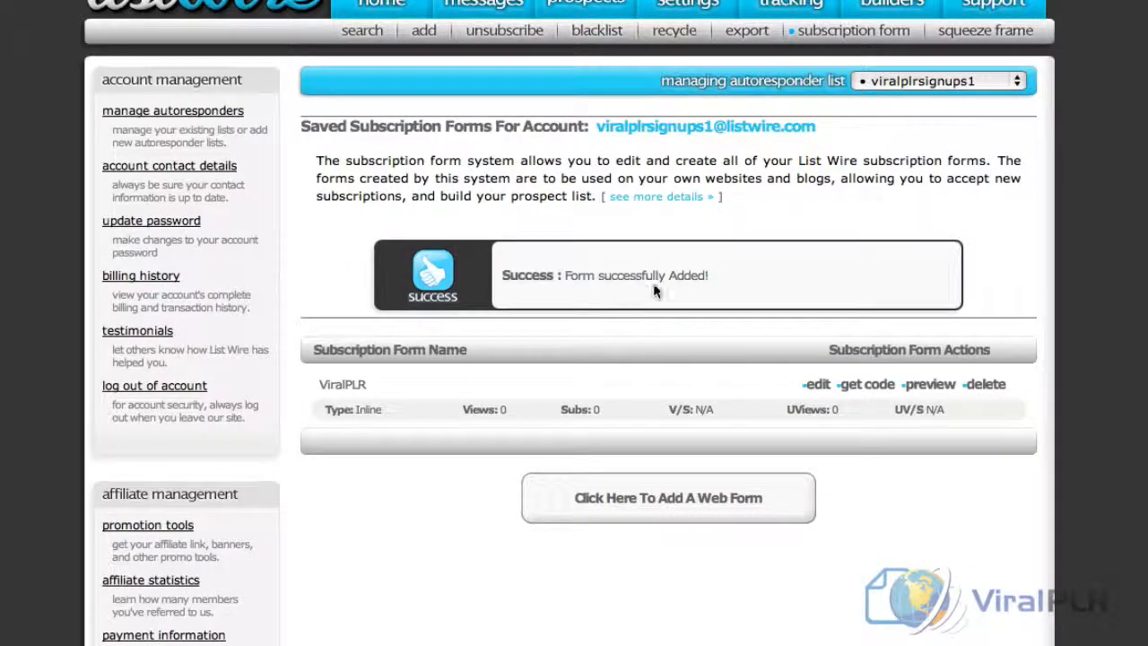
Switch to the ViralPLR Global Settings and enter viralplrsignups1 as the ListWire.com autoresponder name for signups
{"action": "left_click", "coordinate": [867, 385]}
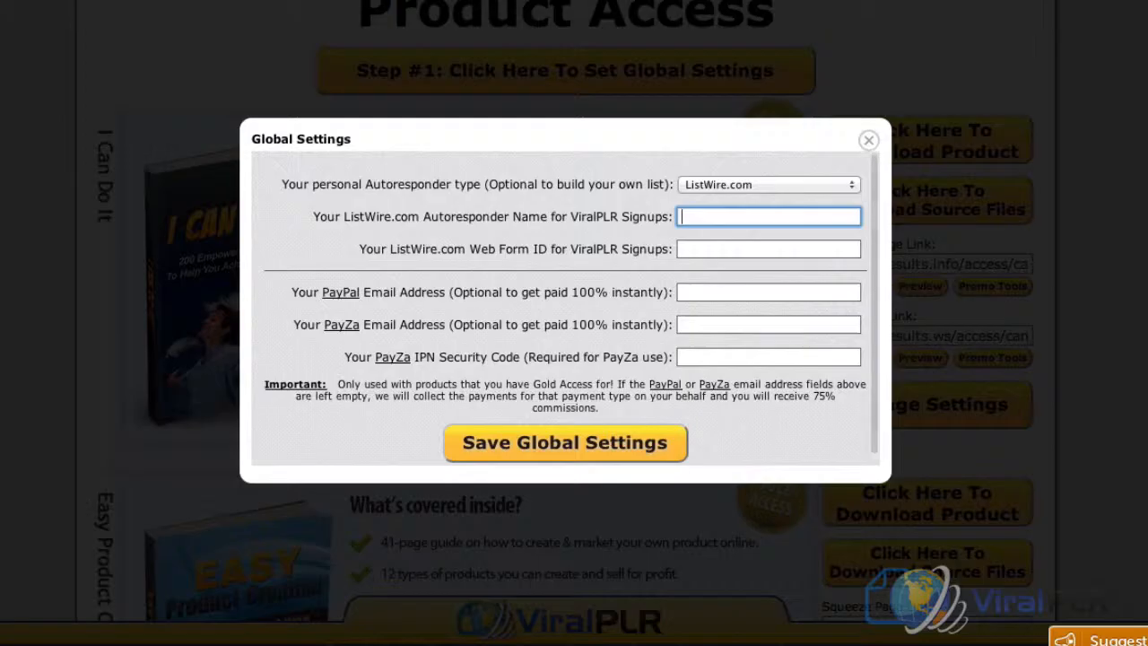
{"action": "type", "text": "viralpl"}
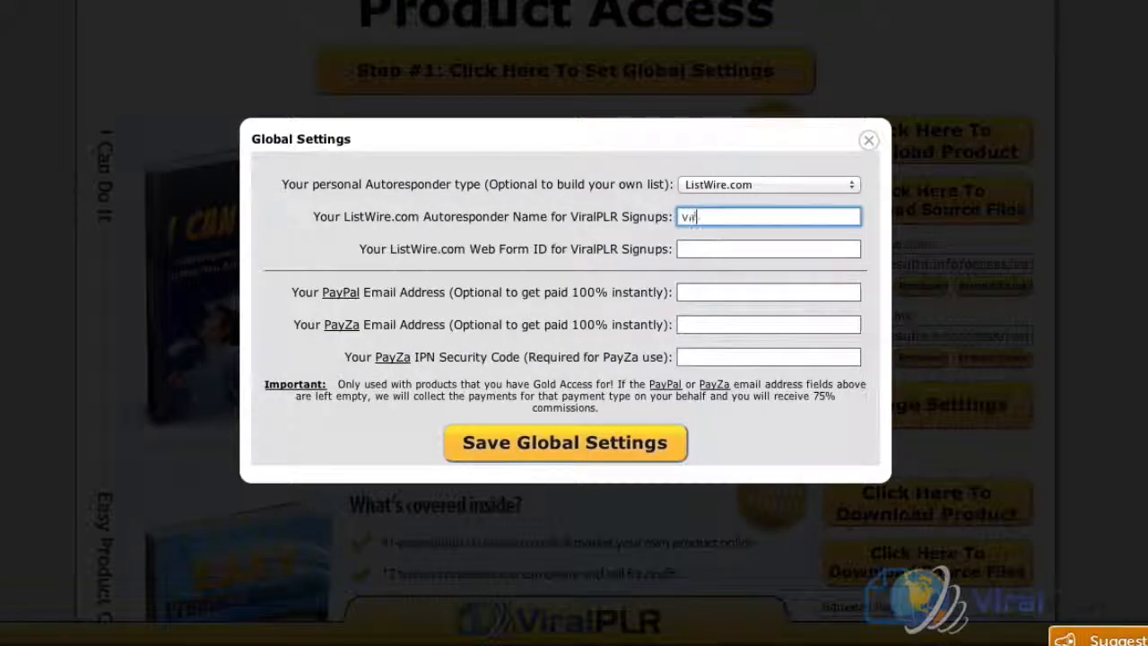
{"action": "type", "text": "rsignups1"}
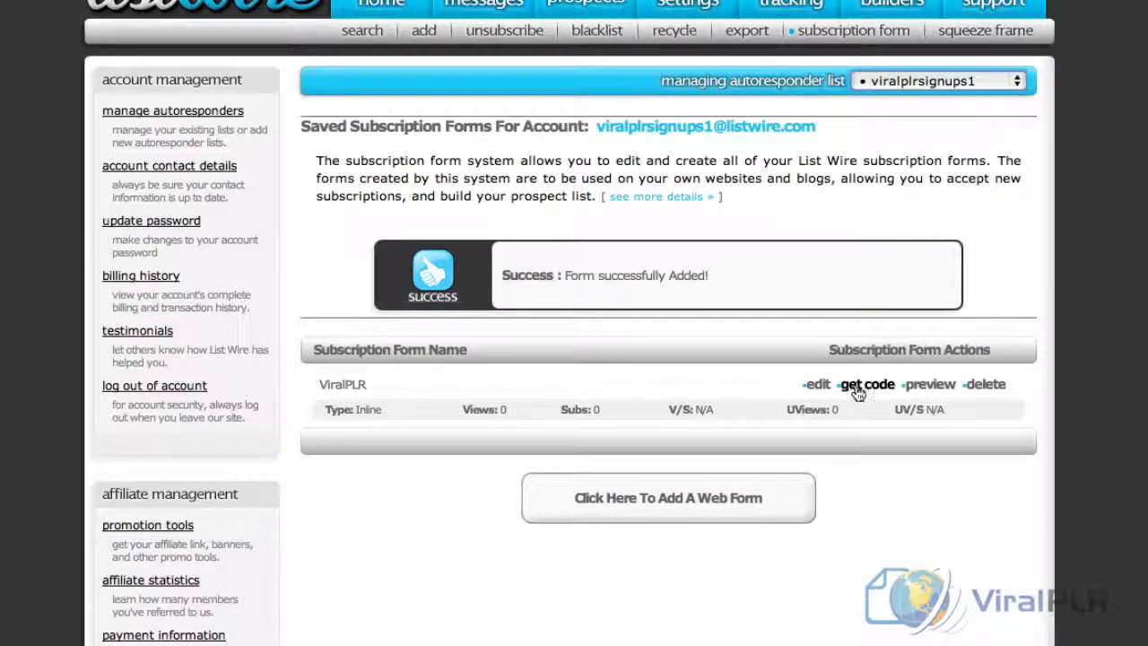
Look up the web form ID in the ListWire form code, enter 46741 in the ViralPLR Global Settings and save them
{"action": "left_click", "coordinate": [856, 392]}
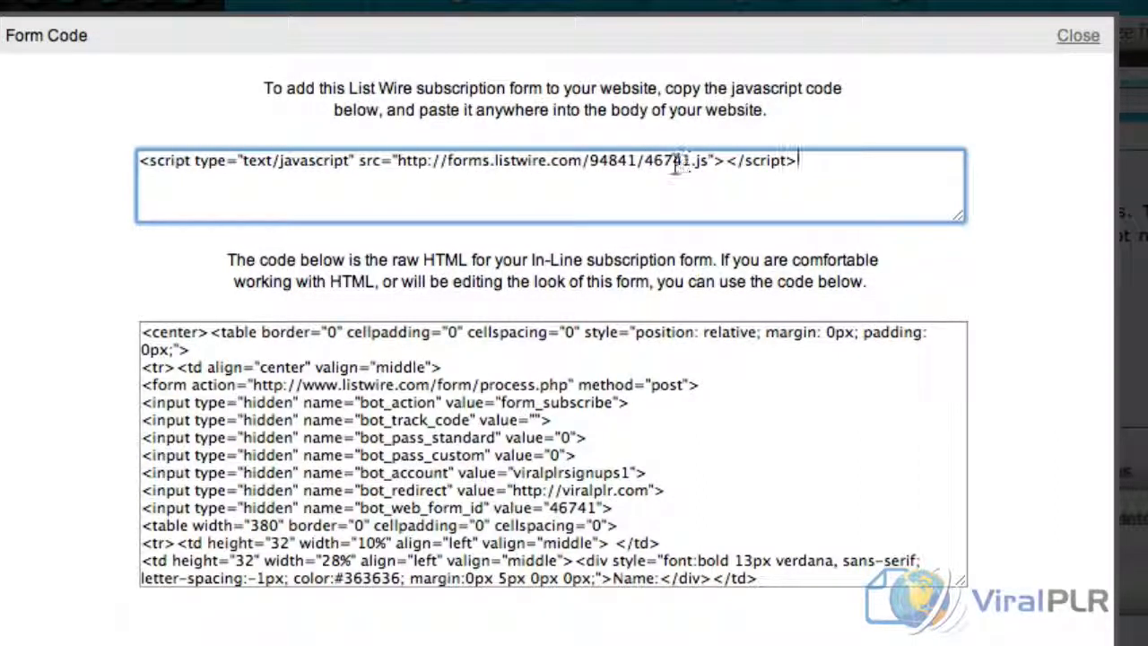
{"action": "left_click", "coordinate": [592, 498]}
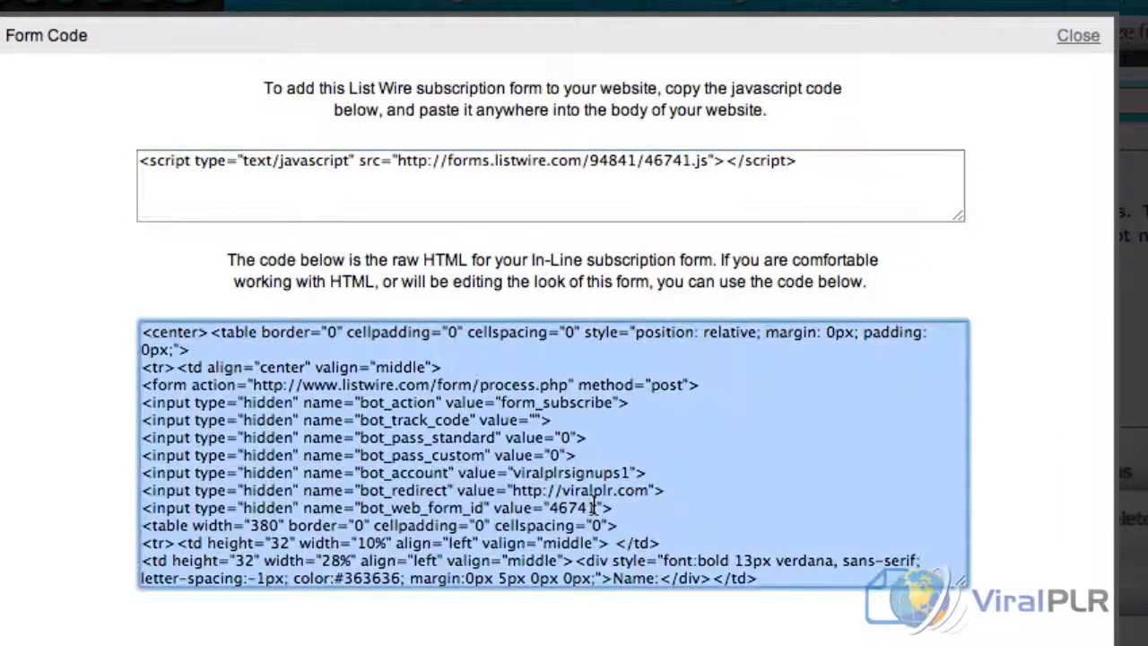
{"action": "left_click", "coordinate": [402, 511]}
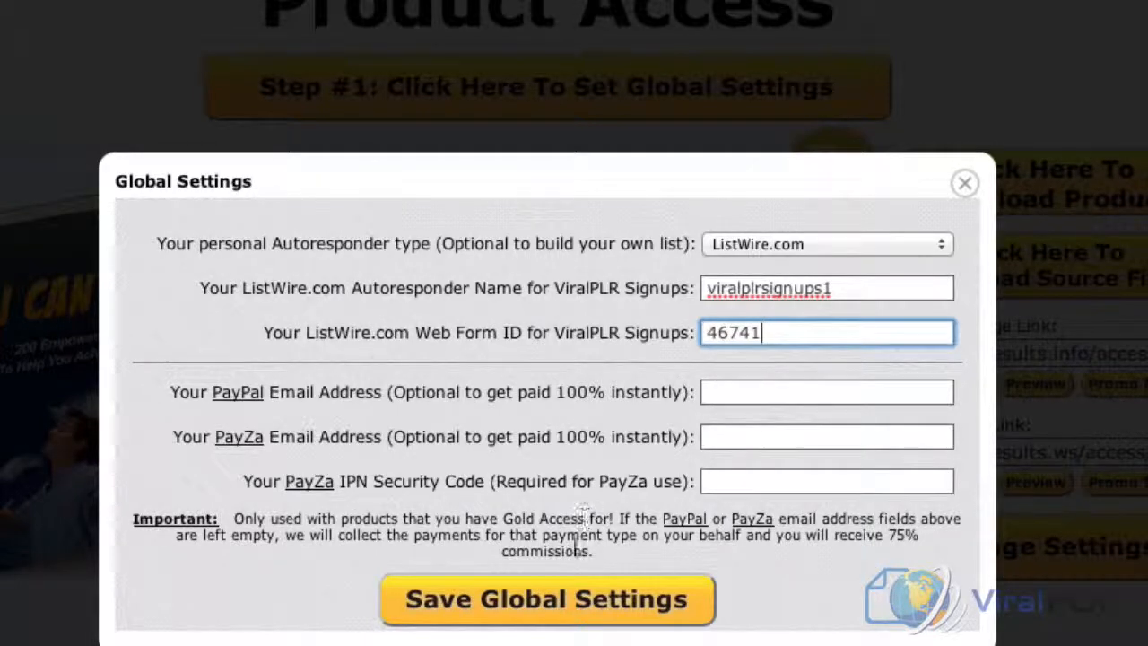
{"action": "left_click", "coordinate": [575, 613]}
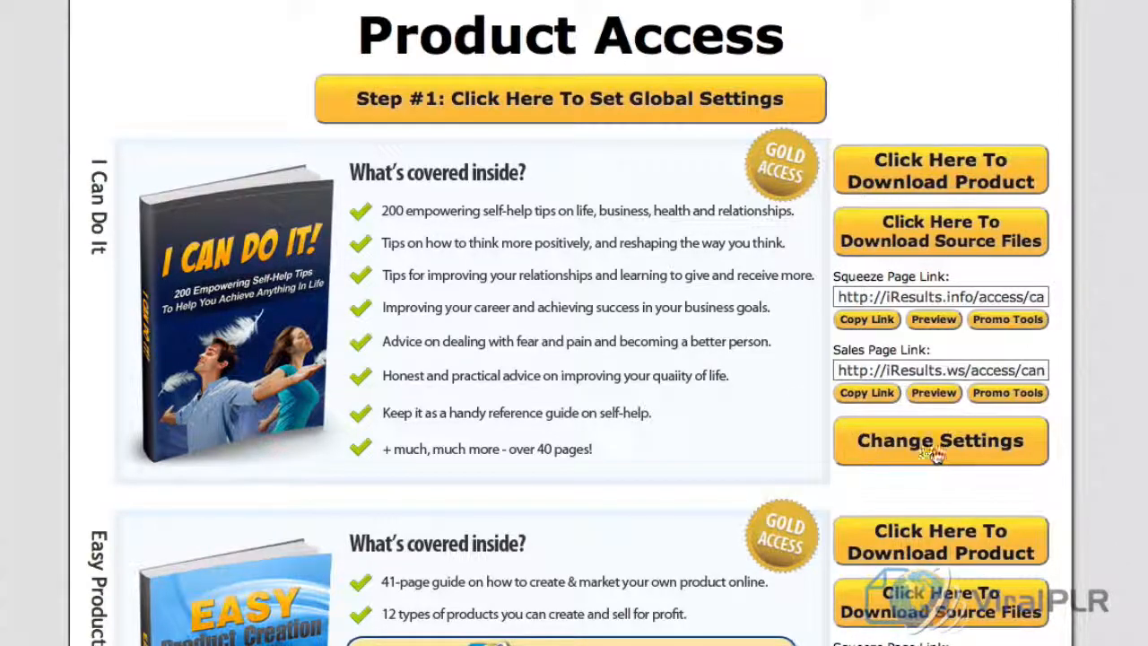
Open the settings of the I Can Do It product and switch back to ListWire to view the account summary
{"action": "scroll", "coordinate": [938, 439], "scroll_direction": "down", "scroll_amount": 1}
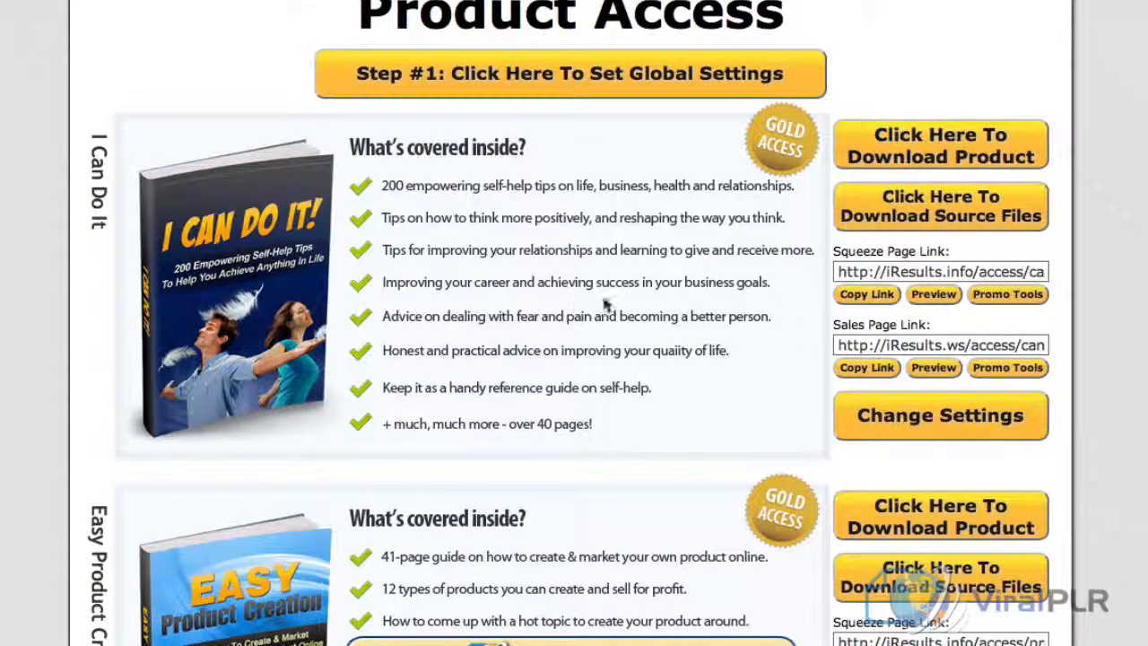
{"action": "left_click", "coordinate": [937, 431]}
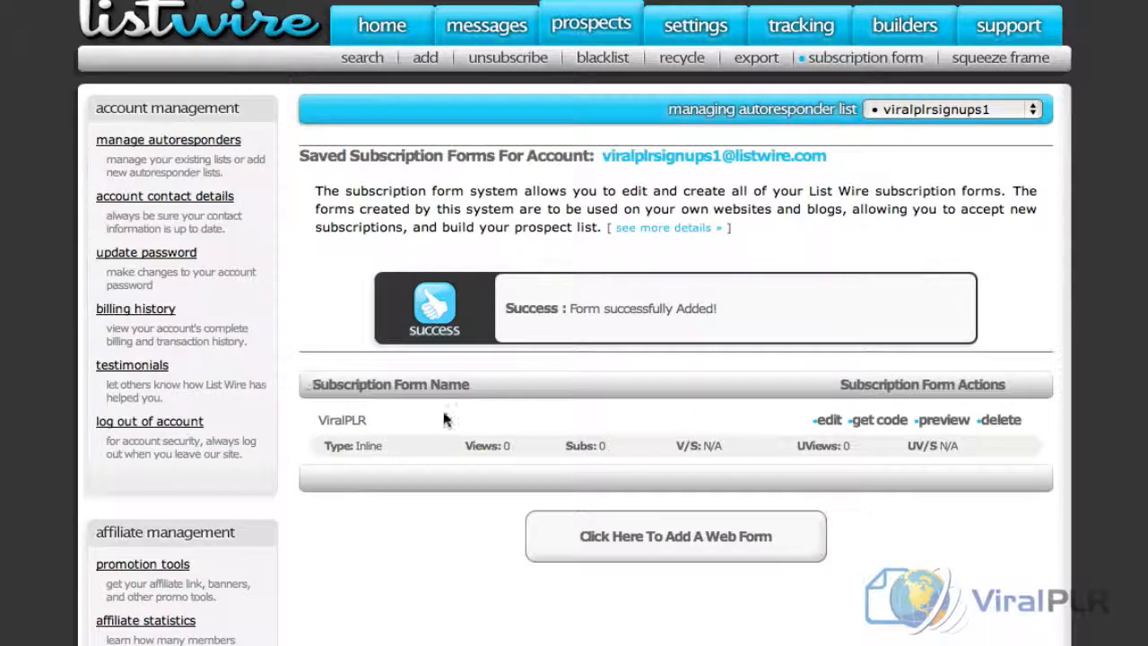
{"action": "left_click", "coordinate": [382, 25]}
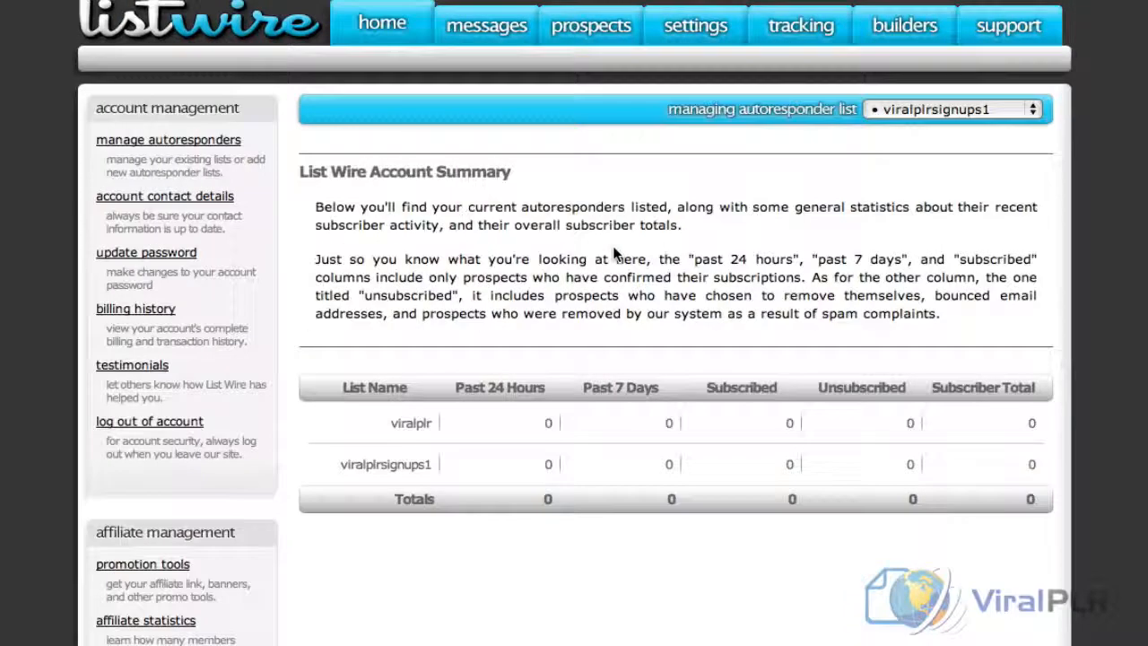
Try to create a new autoresponder list named icandoit with the description "I Can Do It product" and replication not allowed
{"action": "left_click", "coordinate": [189, 143]}
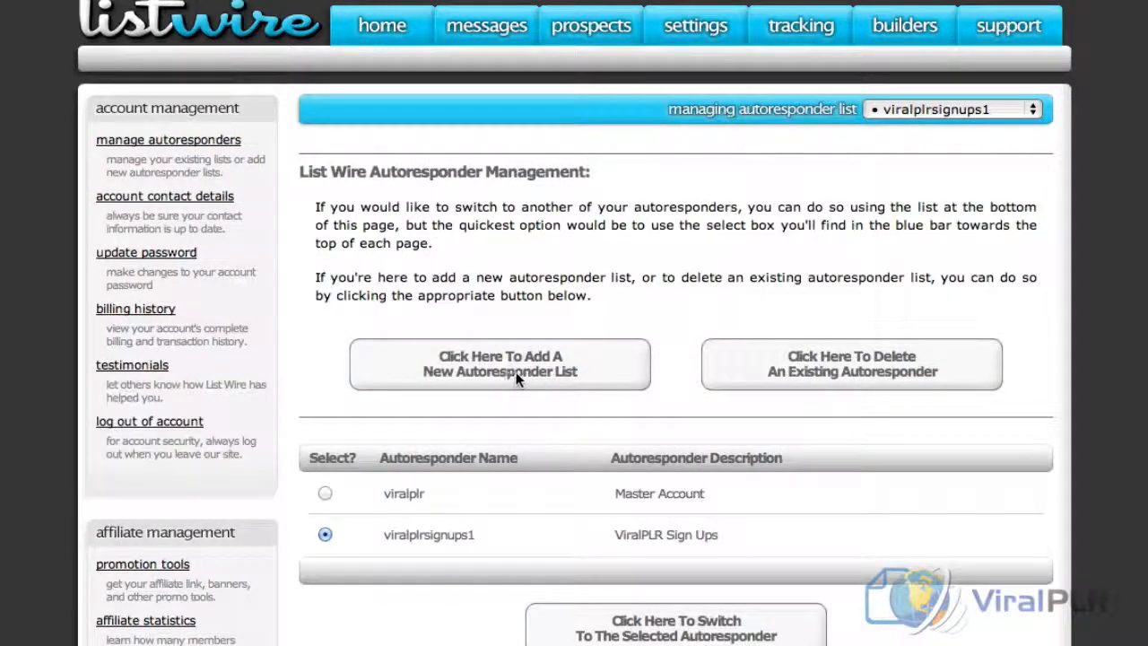
{"action": "left_click", "coordinate": [518, 371]}
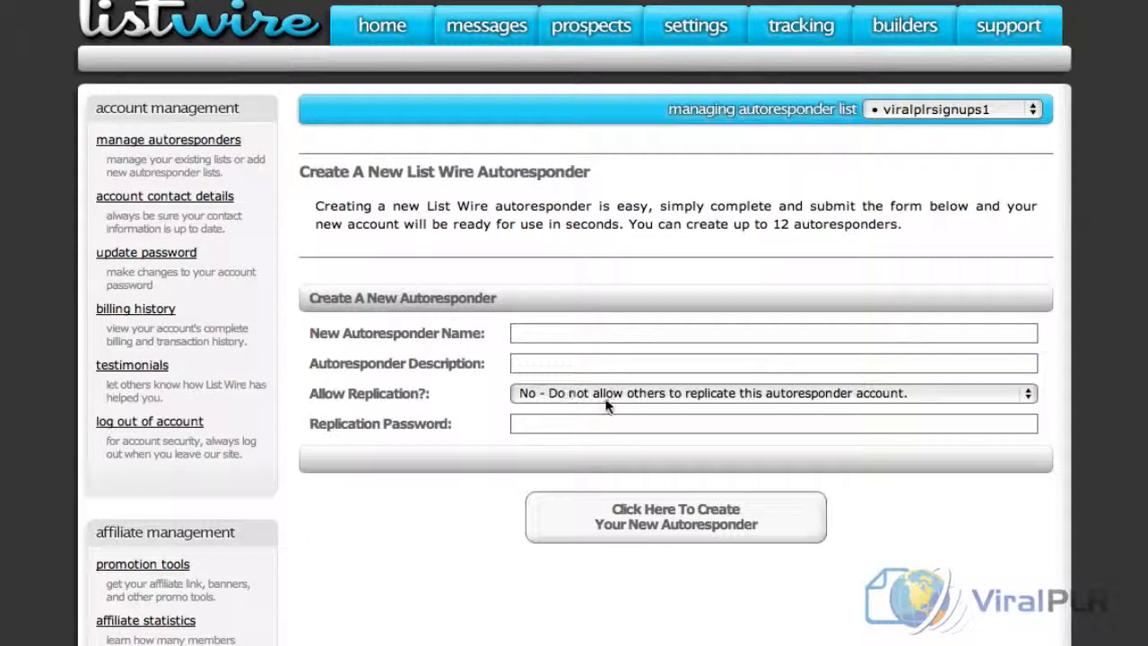
{"action": "left_click", "coordinate": [556, 334]}
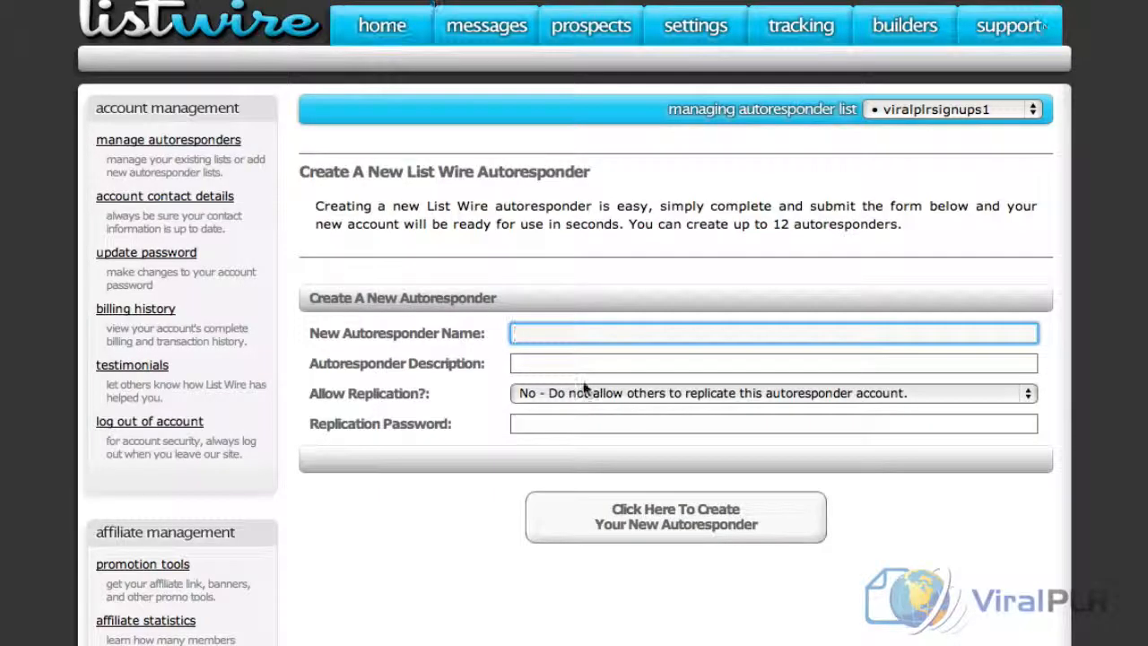
{"action": "type", "text": "icandoit"}
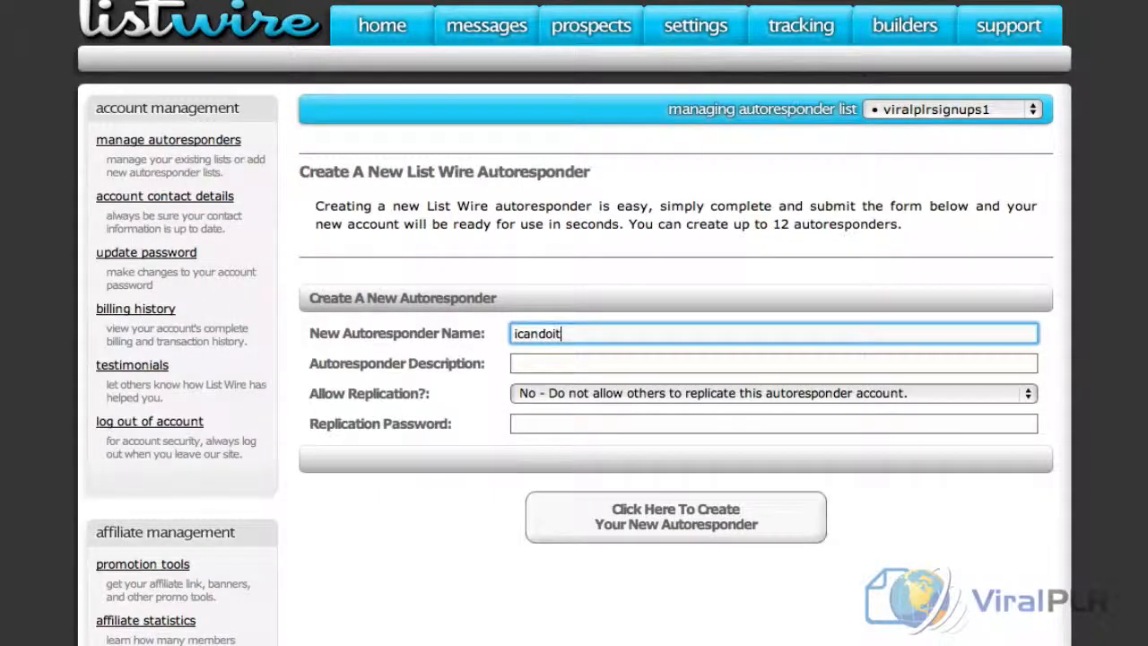
{"action": "left_click", "coordinate": [581, 363]}
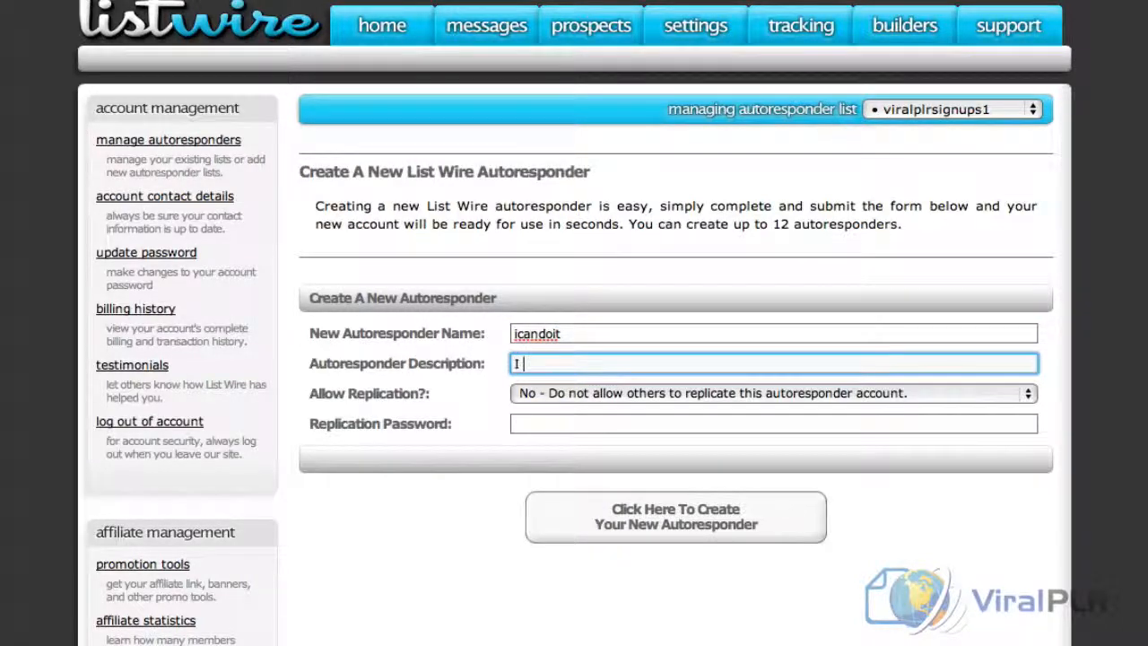
{"action": "type", "text": "I Can Do It "}
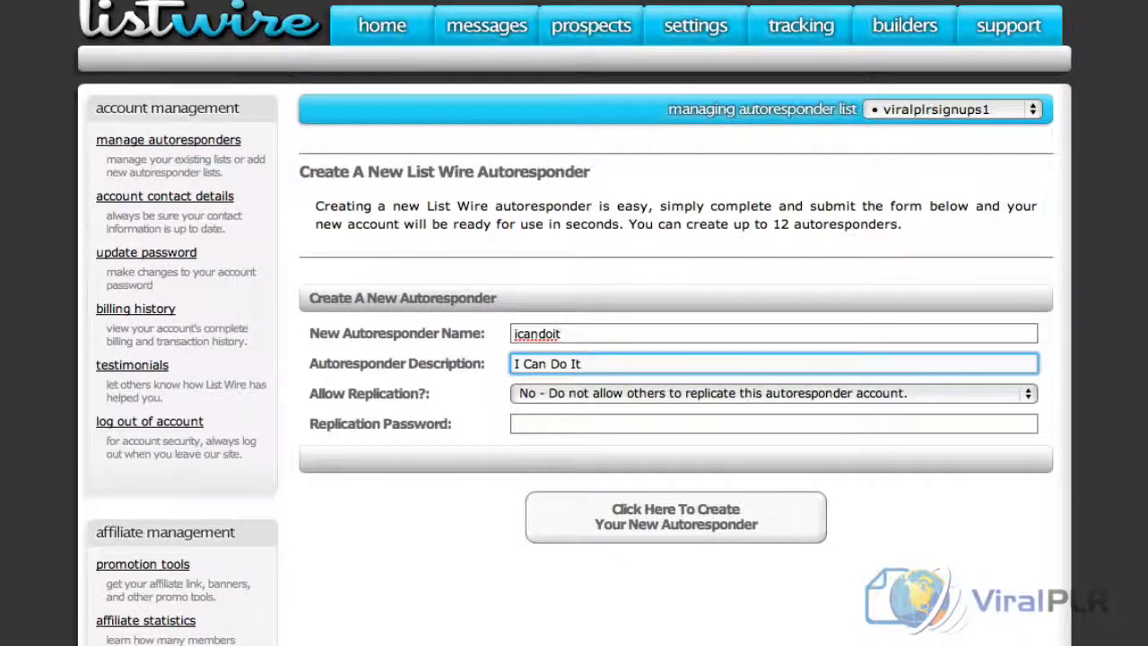
{"action": "type", "text": "product"}
{"action": "left_click", "coordinate": [682, 524]}
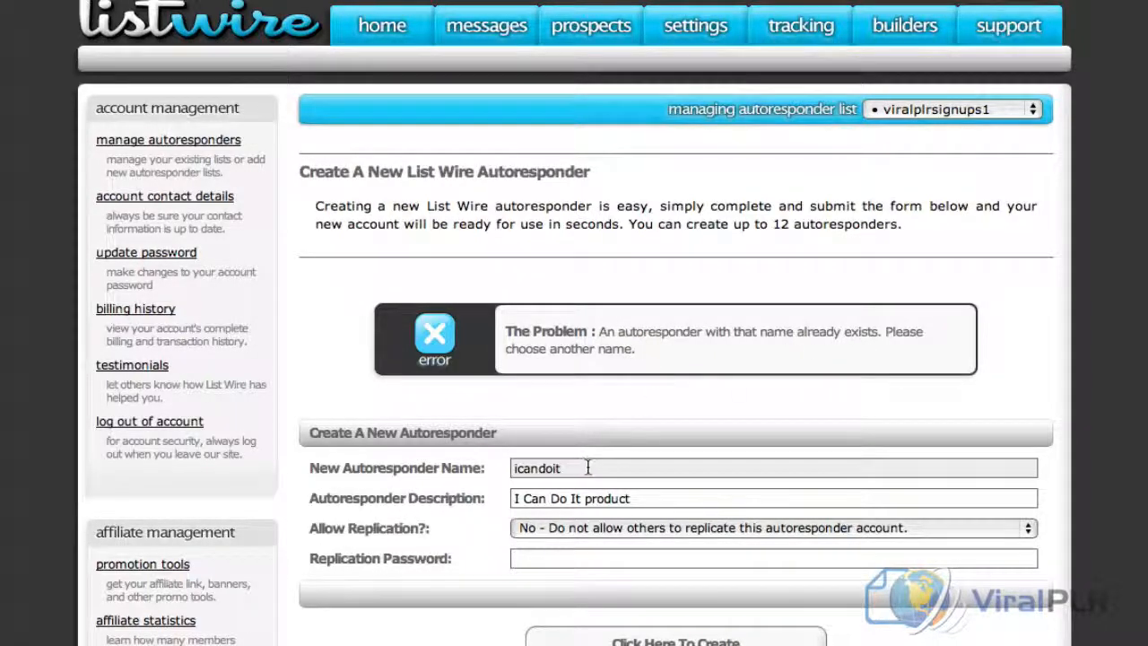
Change the new autoresponder's name to icandoit2 and create it
{"action": "left_click", "coordinate": [659, 467]}
{"action": "type", "text": "2"}
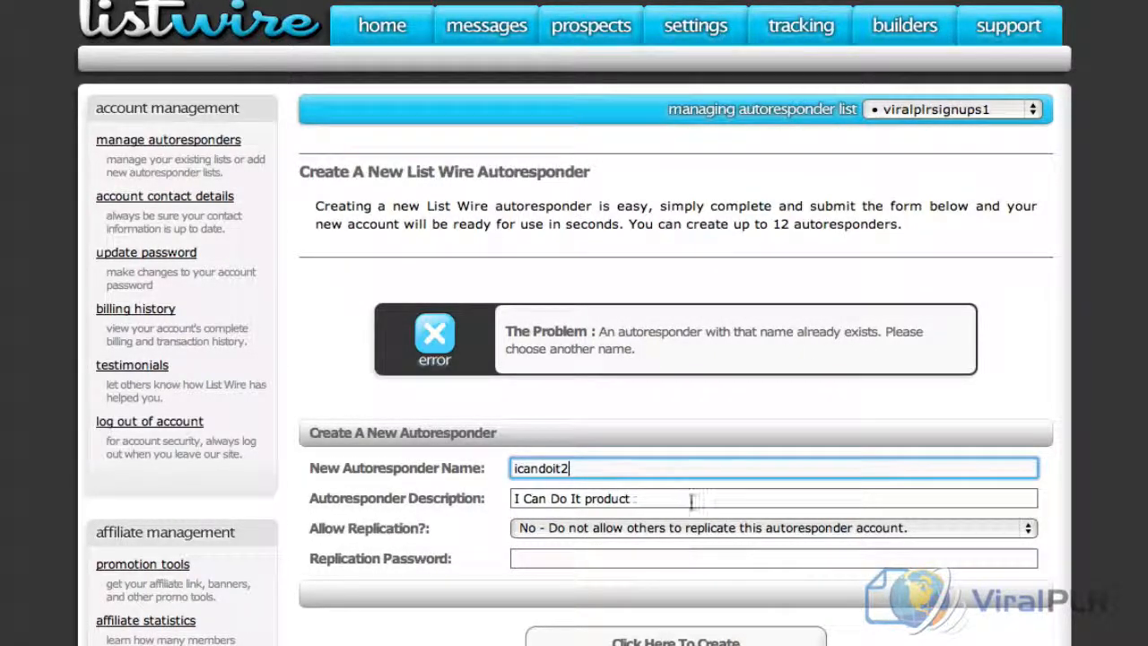
{"action": "left_click", "coordinate": [675, 642]}
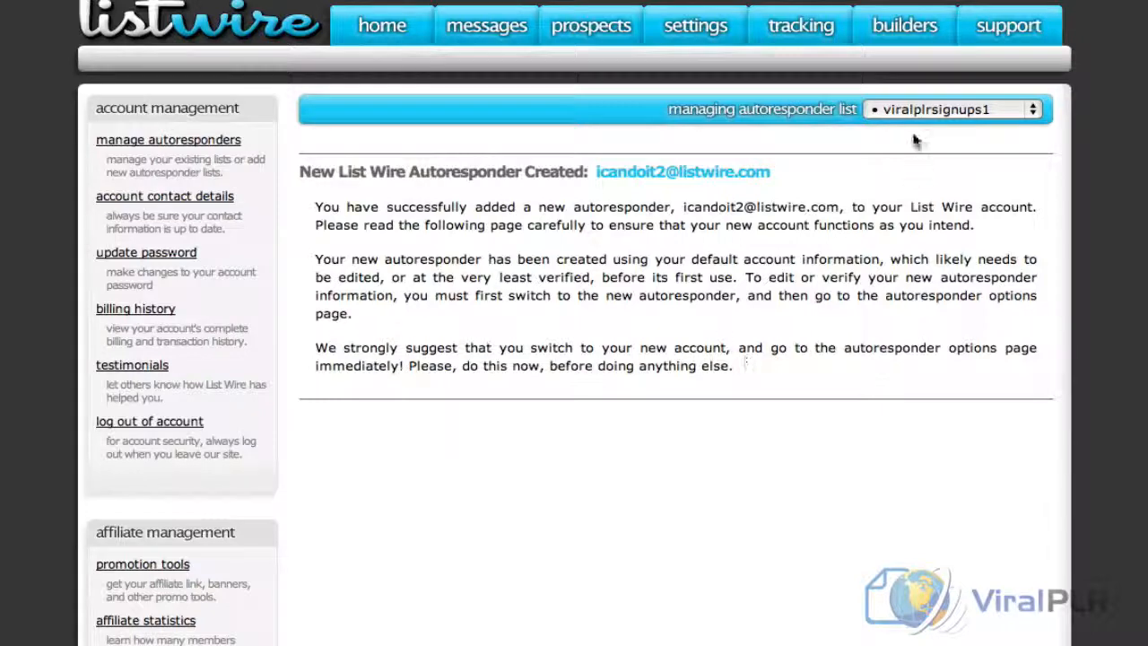
Switch to managing the icandoit2 list, fill in the postal address in its settings and update the autoresponder options
{"action": "left_click", "coordinate": [913, 122]}
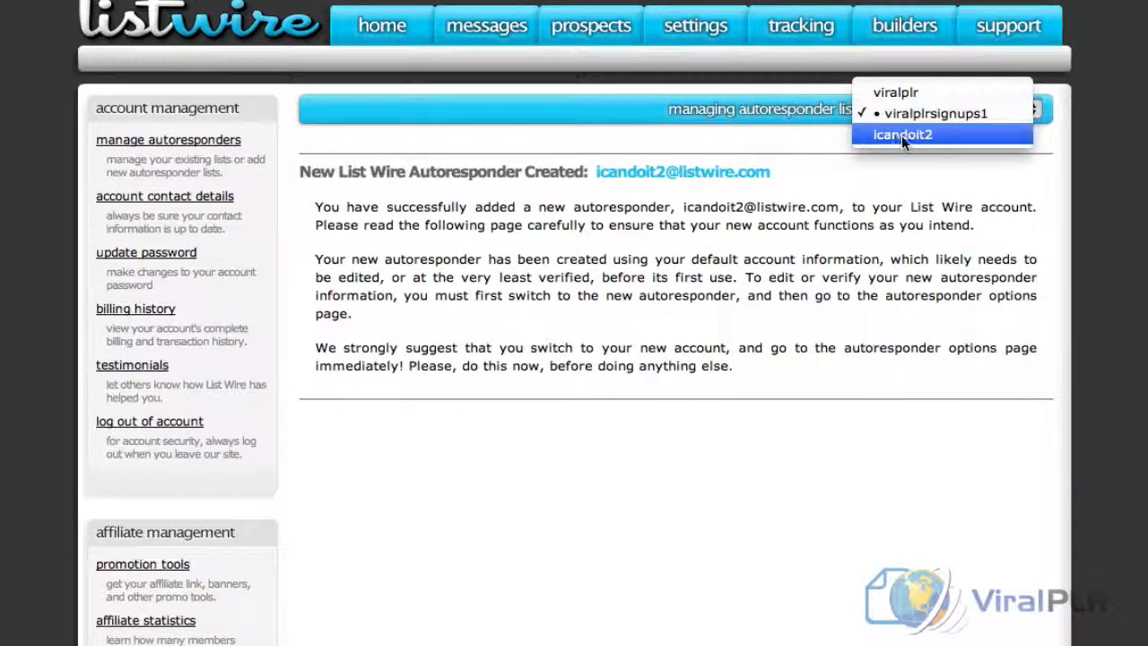
{"action": "left_click", "coordinate": [901, 136]}
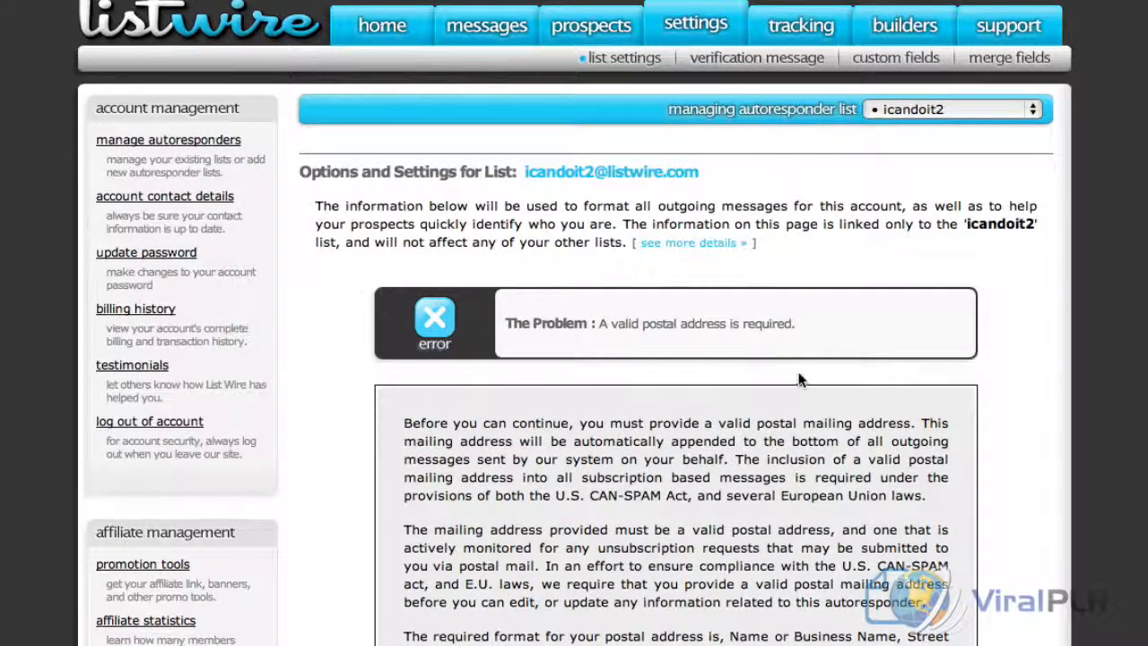
{"action": "scroll", "coordinate": [798, 376], "scroll_direction": "down", "scroll_amount": 10}
{"action": "scroll", "coordinate": [799, 380], "scroll_direction": "up", "scroll_amount": 3}
{"action": "left_click", "coordinate": [490, 331]}
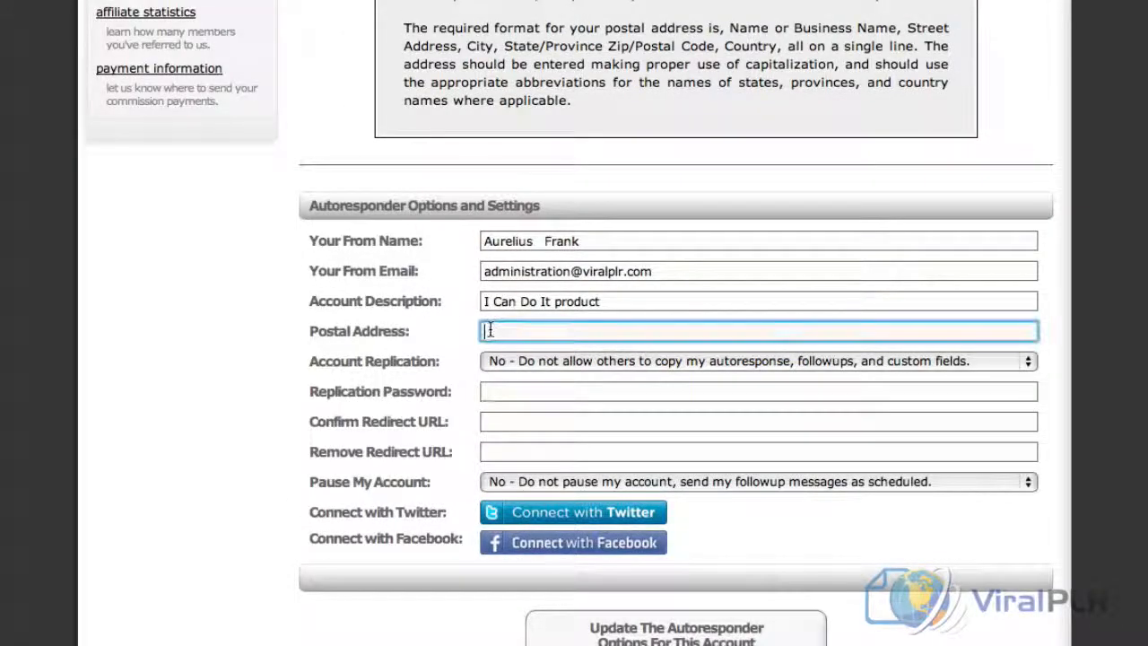
{"action": "type", "text": "PO Box 100, Sydney"}
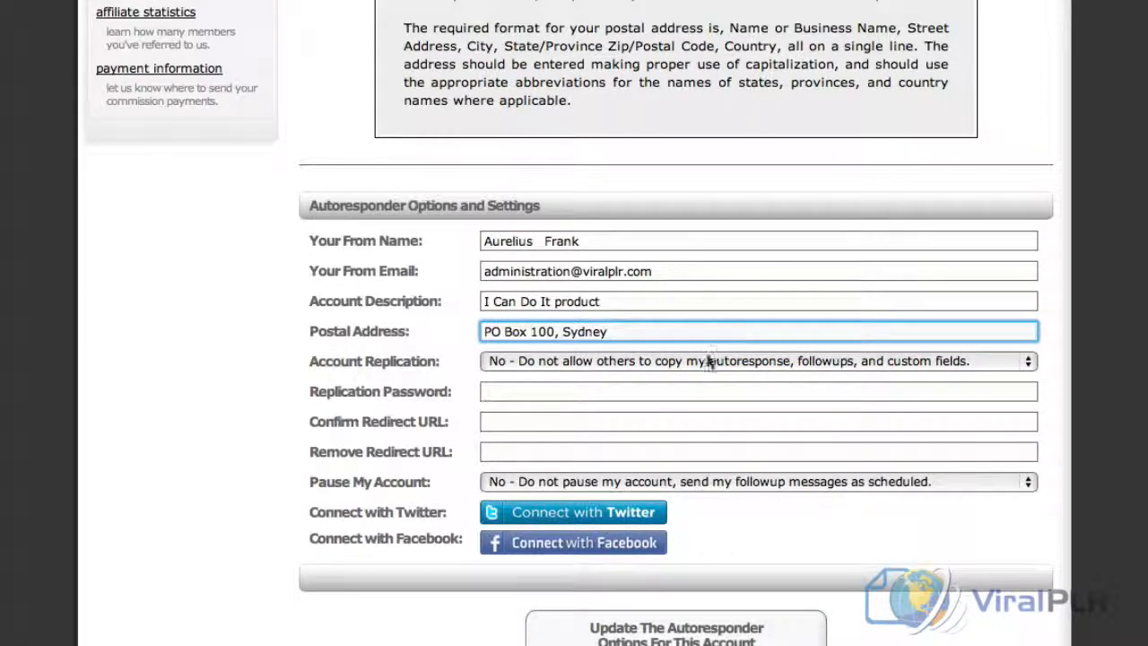
{"action": "left_click", "coordinate": [671, 642]}
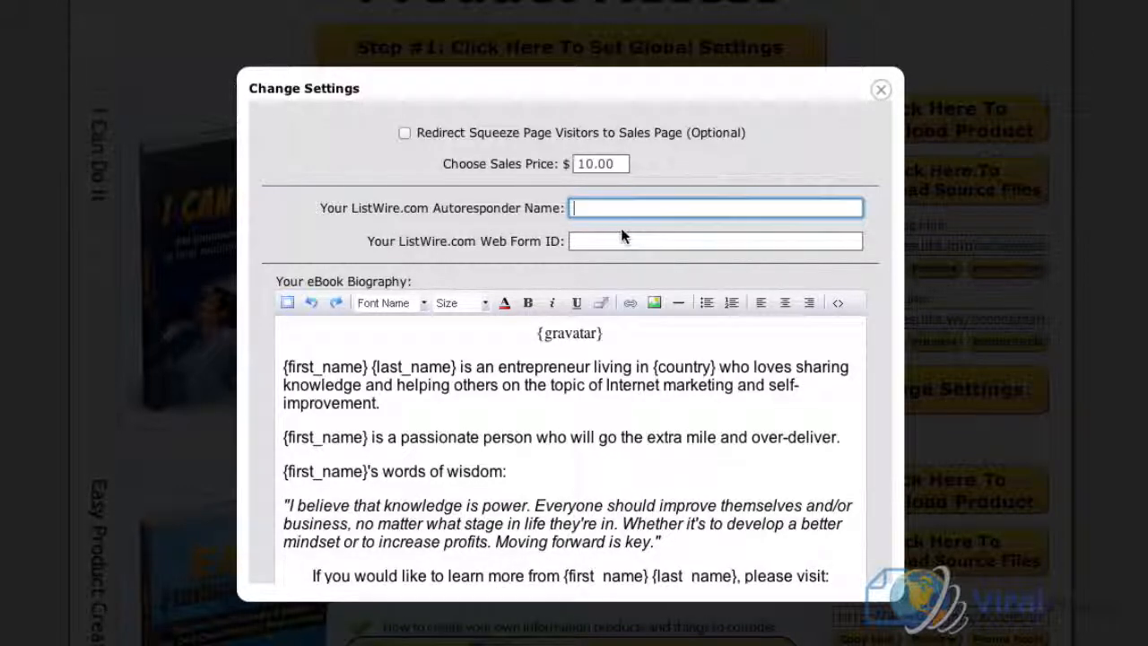
Switch to the I Can Do It product settings in ViralPLR and enter icandoit2 as the ListWire.com autoresponder name
{"action": "type", "text": "icandoit2"}
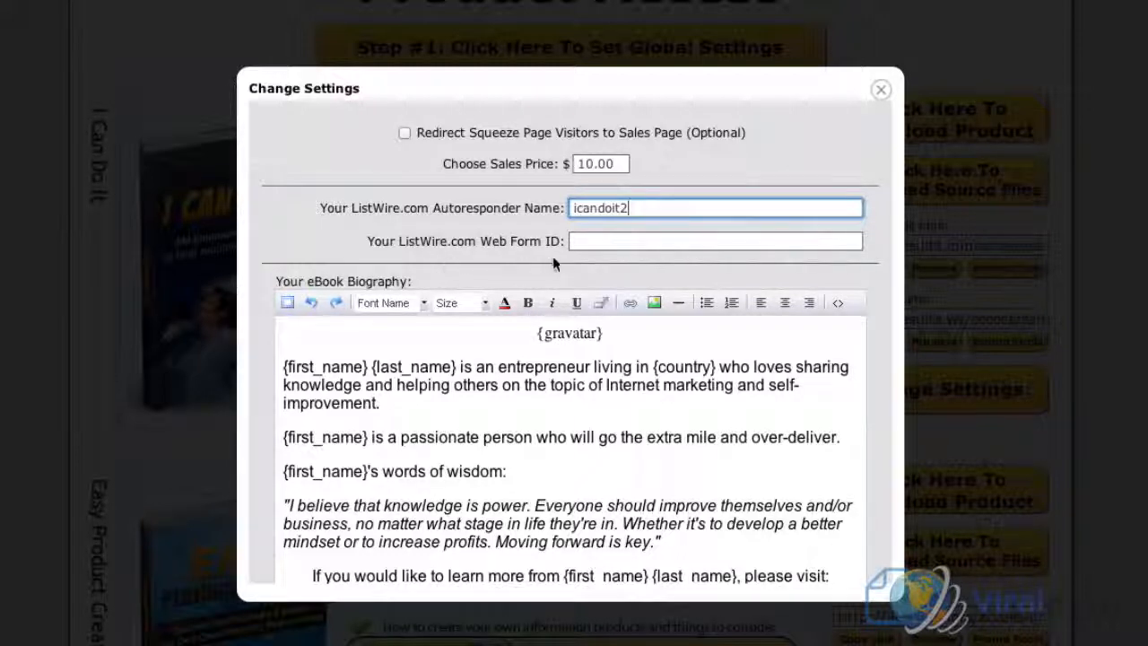
{"action": "left_click", "coordinate": [618, 242]}
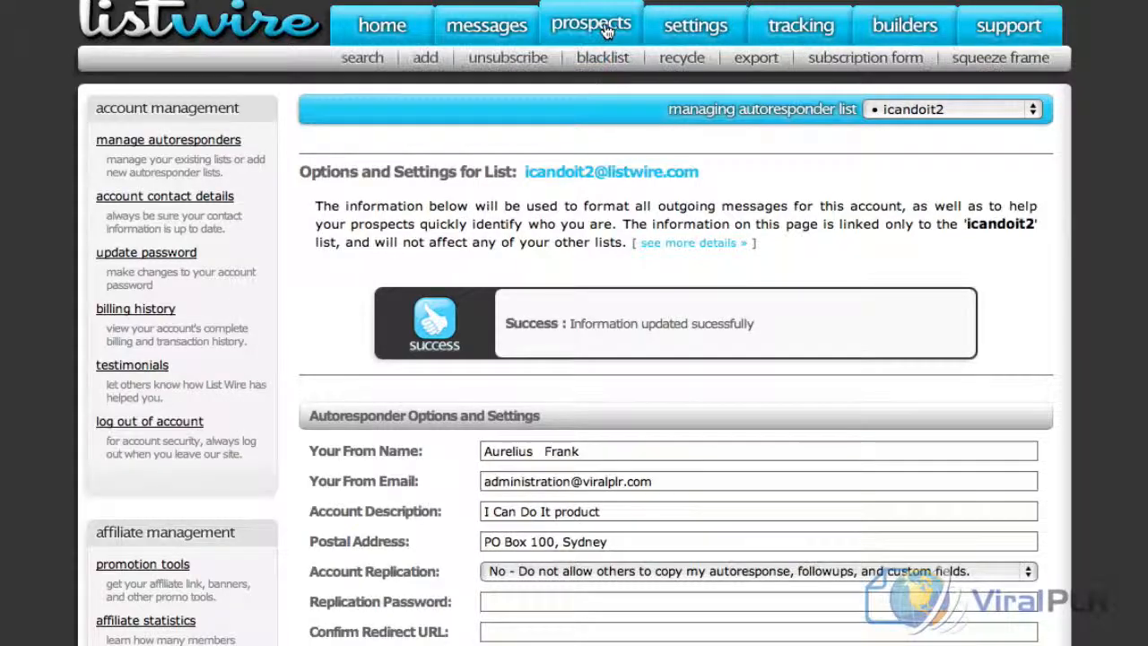
{"action": "left_click", "coordinate": [885, 64]}
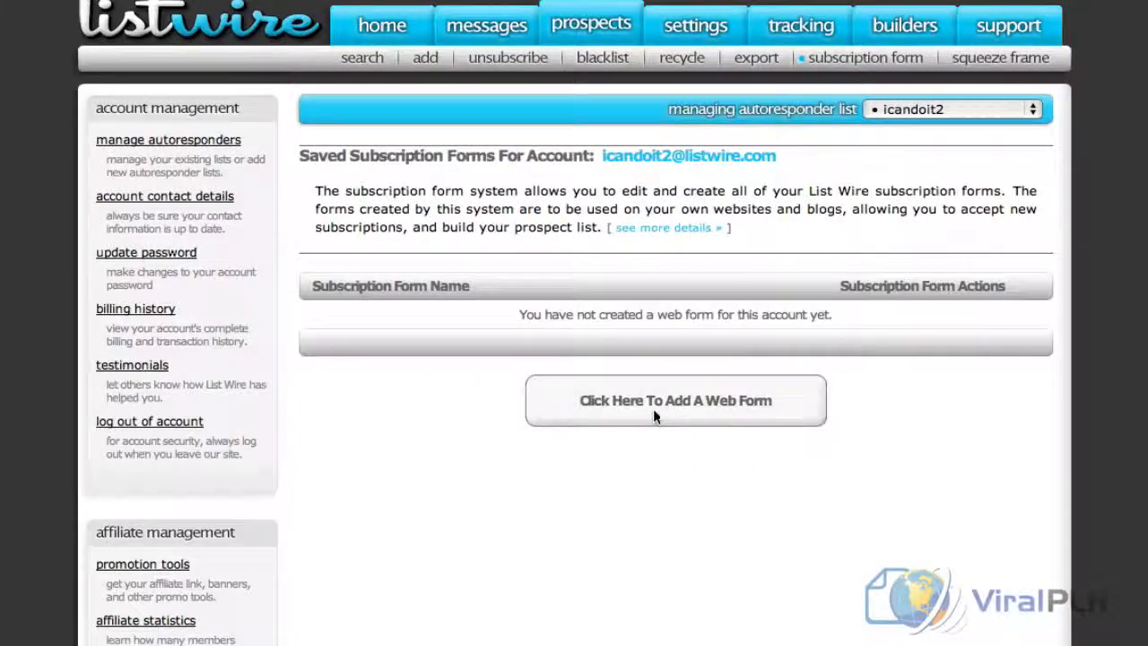
{"action": "left_click", "coordinate": [660, 407]}
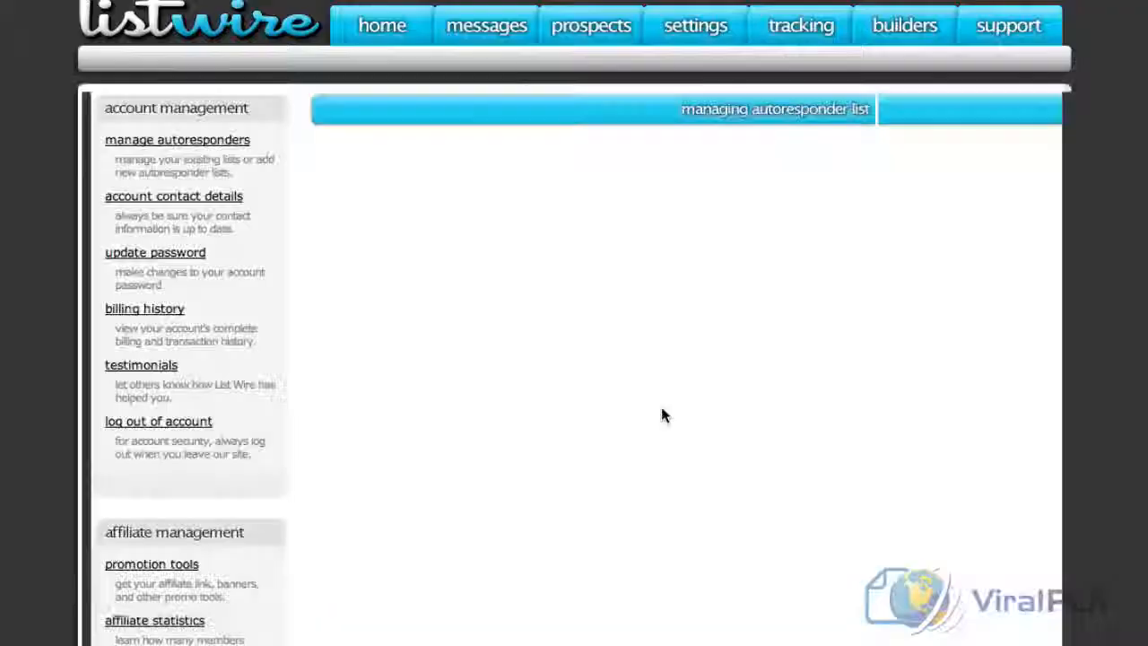
{"action": "left_click", "coordinate": [541, 388]}
{"action": "type", "text": "I Can"}
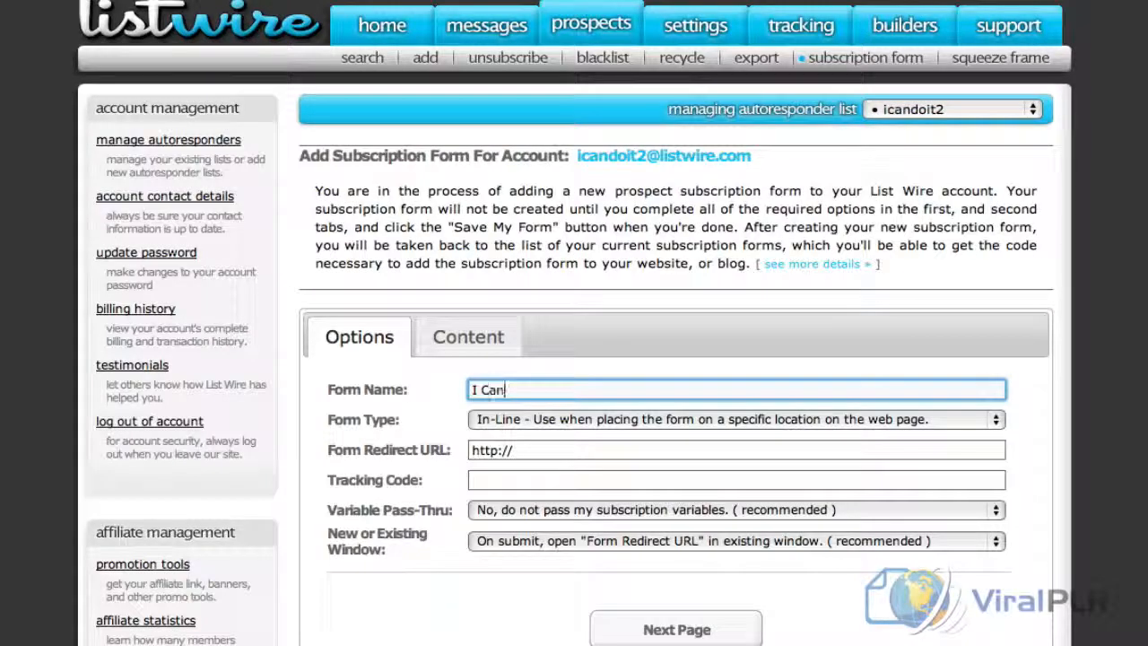
{"action": "type", "text": " Do It"}
{"action": "left_click", "coordinate": [525, 450]}
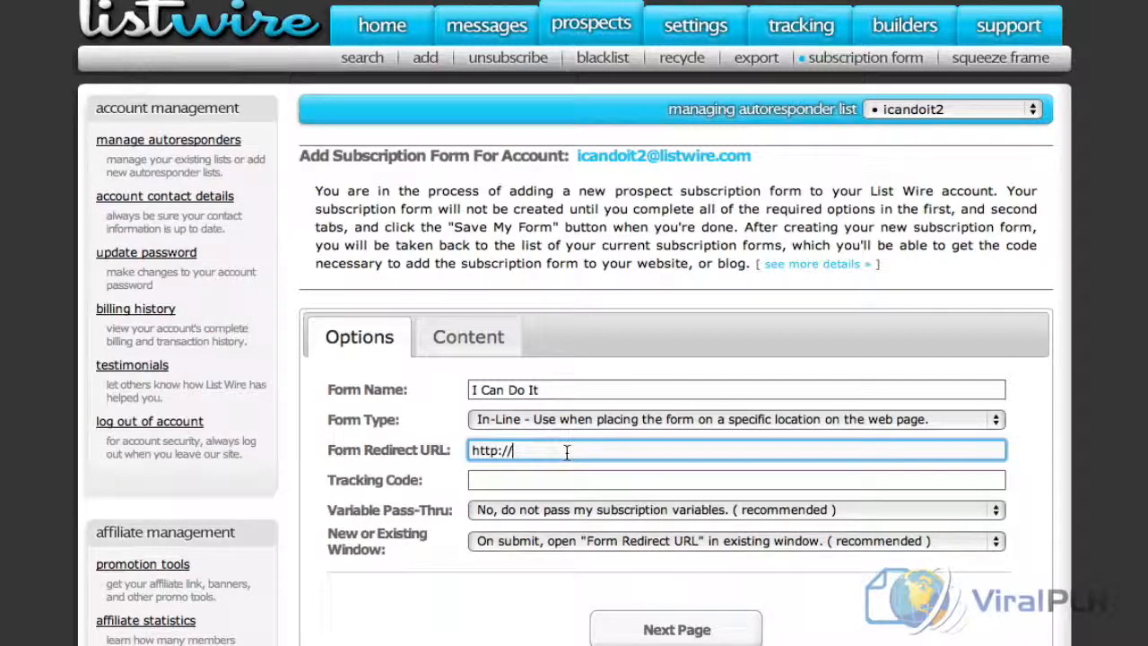
{"action": "type", "text": "viralplr.com"}
{"action": "left_click", "coordinate": [672, 629]}
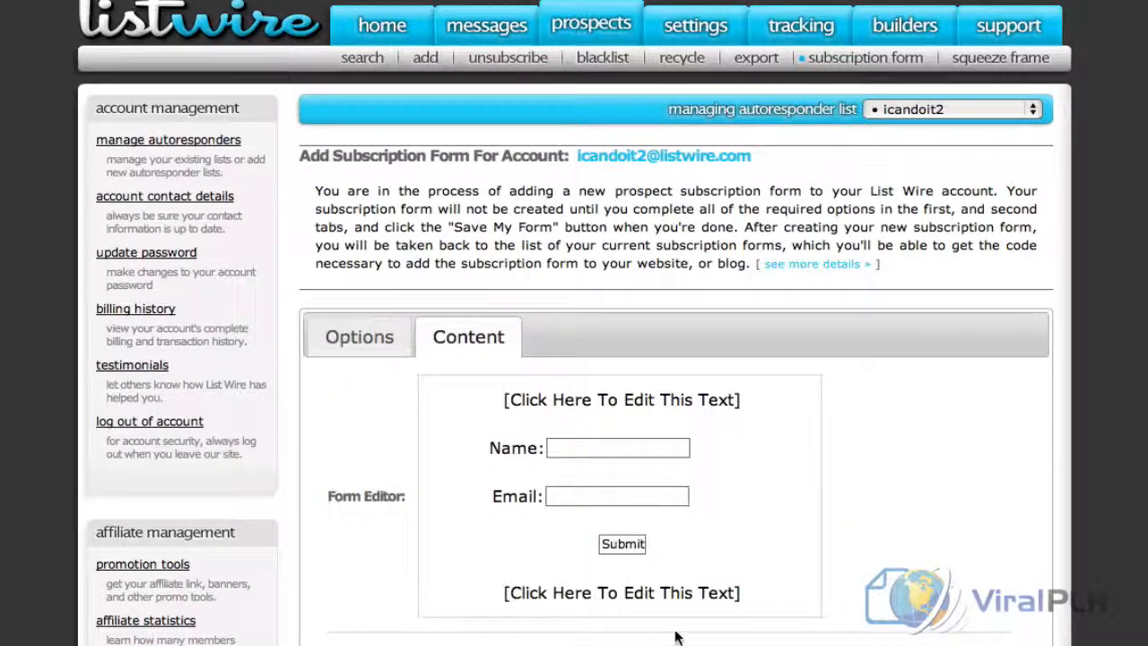
{"action": "scroll", "coordinate": [676, 632], "scroll_direction": "down", "scroll_amount": 5}
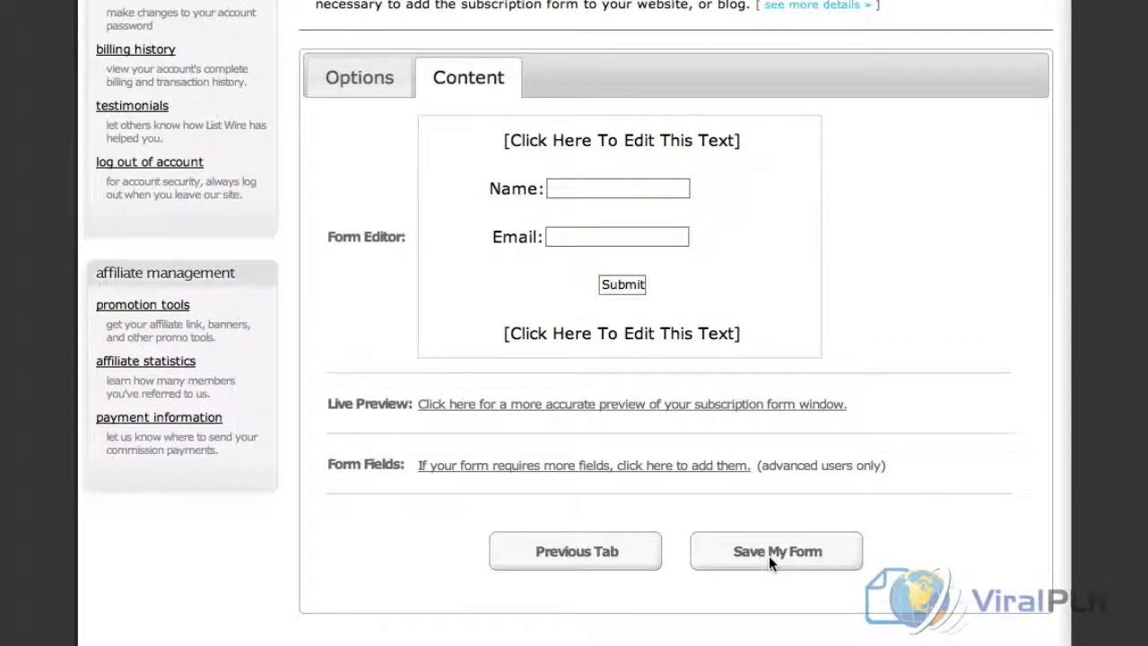
{"action": "left_click", "coordinate": [801, 556]}
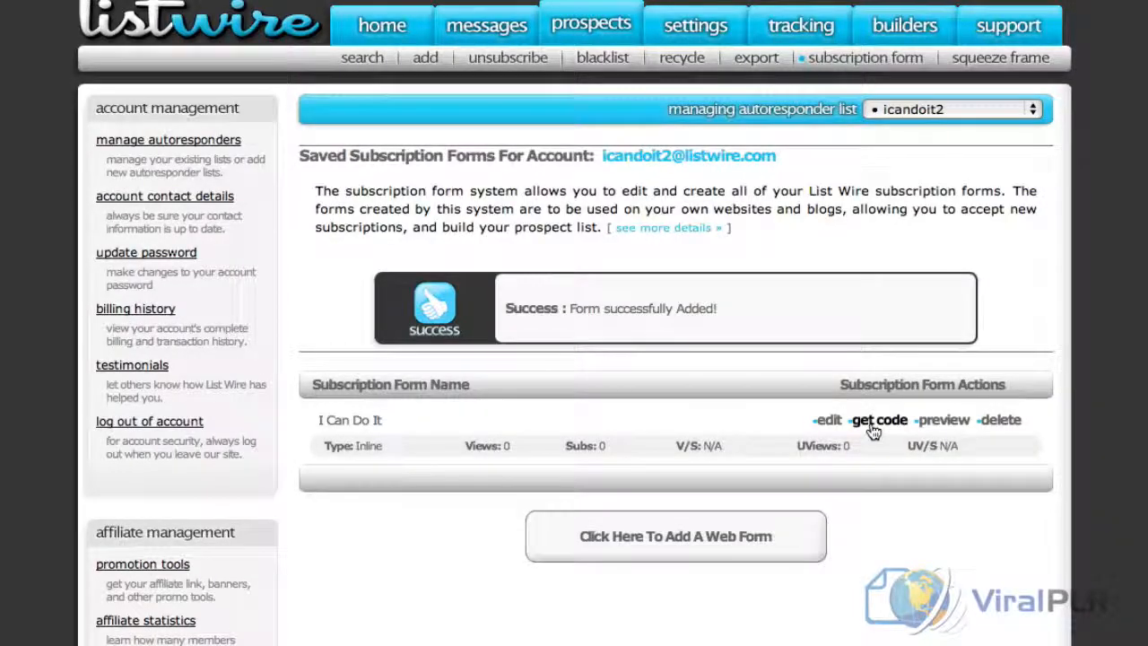
Copy web form ID 46743 from the I Can Do It form code into the ViralPLR product settings and save them
{"action": "left_click", "coordinate": [872, 429]}
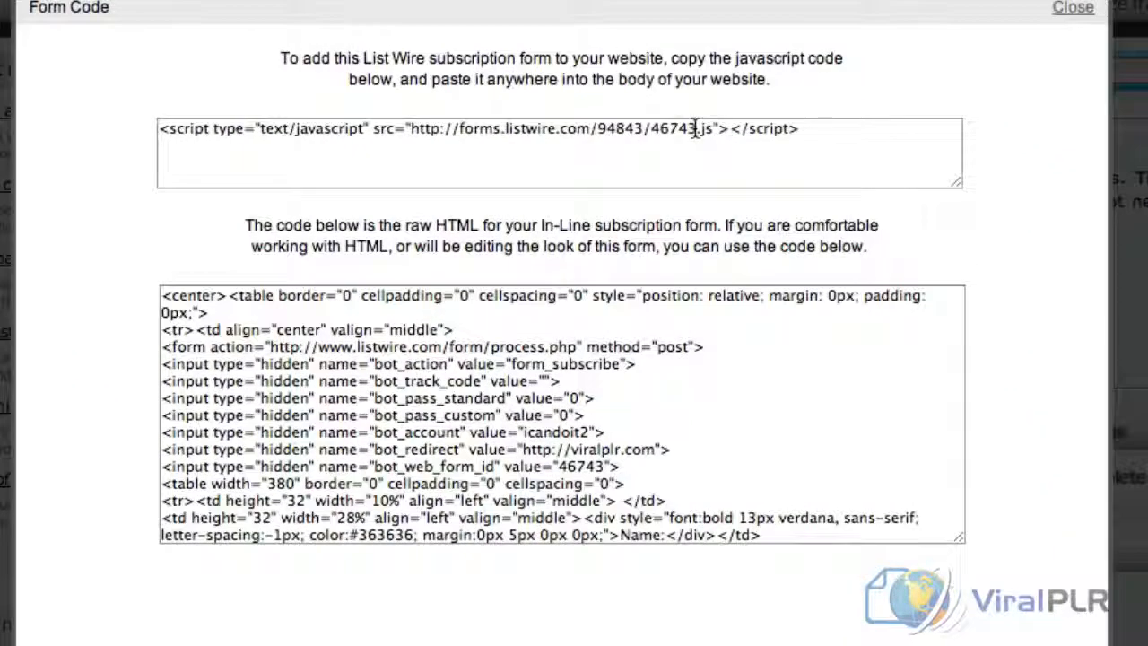
{"action": "double_click", "coordinate": [695, 128]}
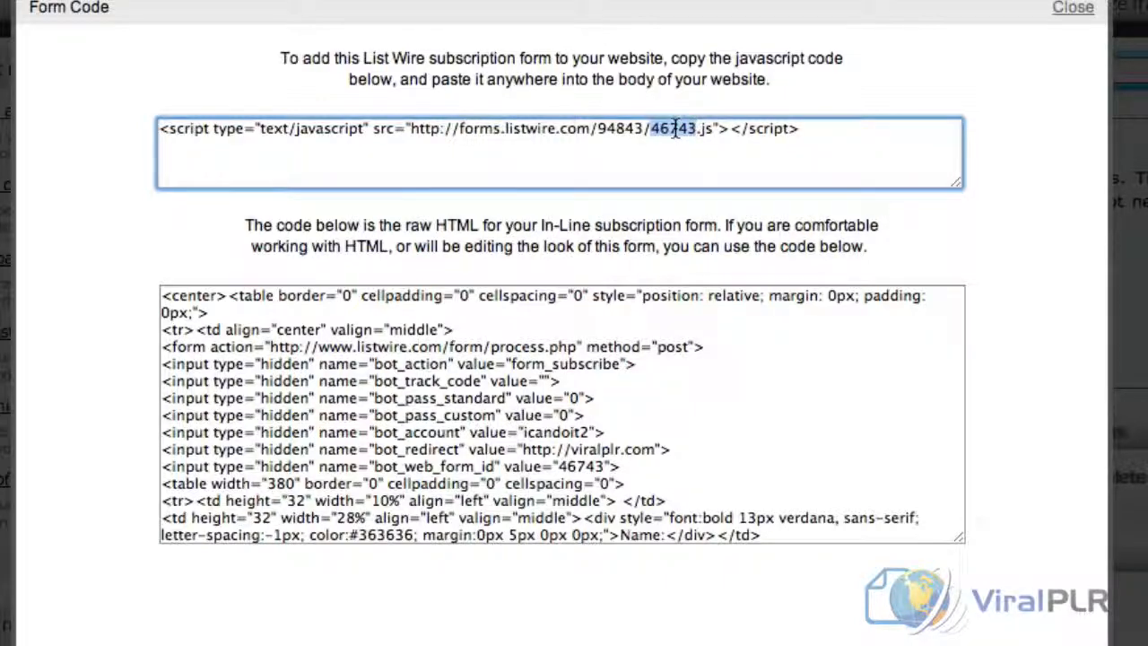
{"action": "right_click", "coordinate": [692, 130]}
{"action": "left_click", "coordinate": [742, 235]}
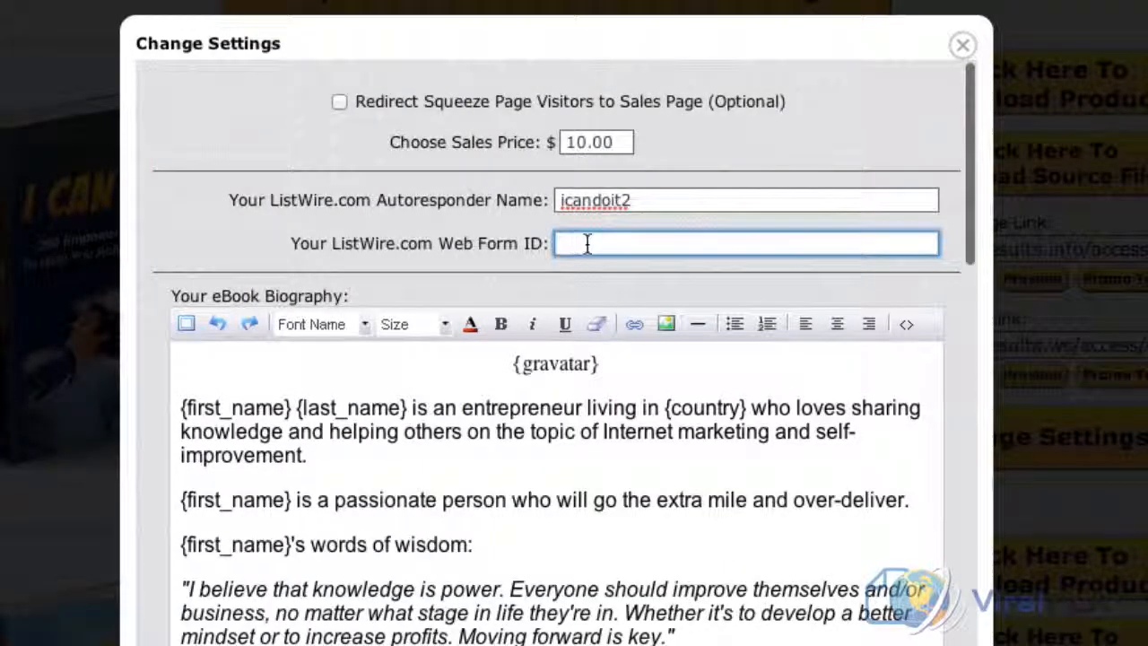
{"action": "right_click", "coordinate": [586, 241]}
{"action": "left_click", "coordinate": [664, 306]}
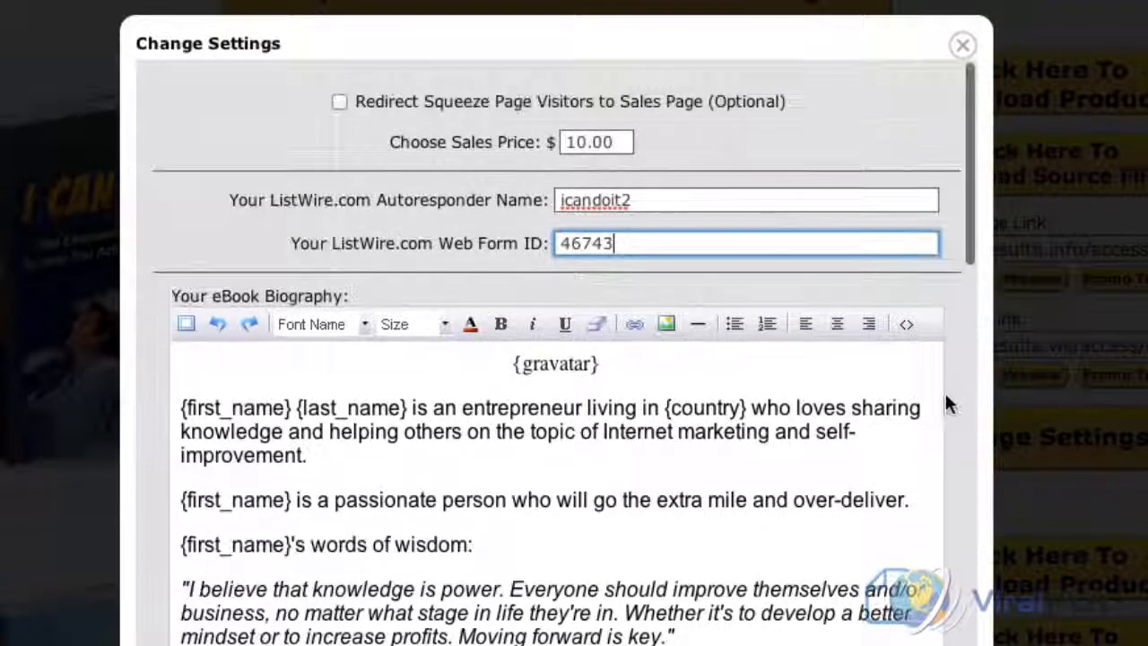
{"action": "scroll", "coordinate": [945, 390], "scroll_direction": "down", "scroll_amount": 15}
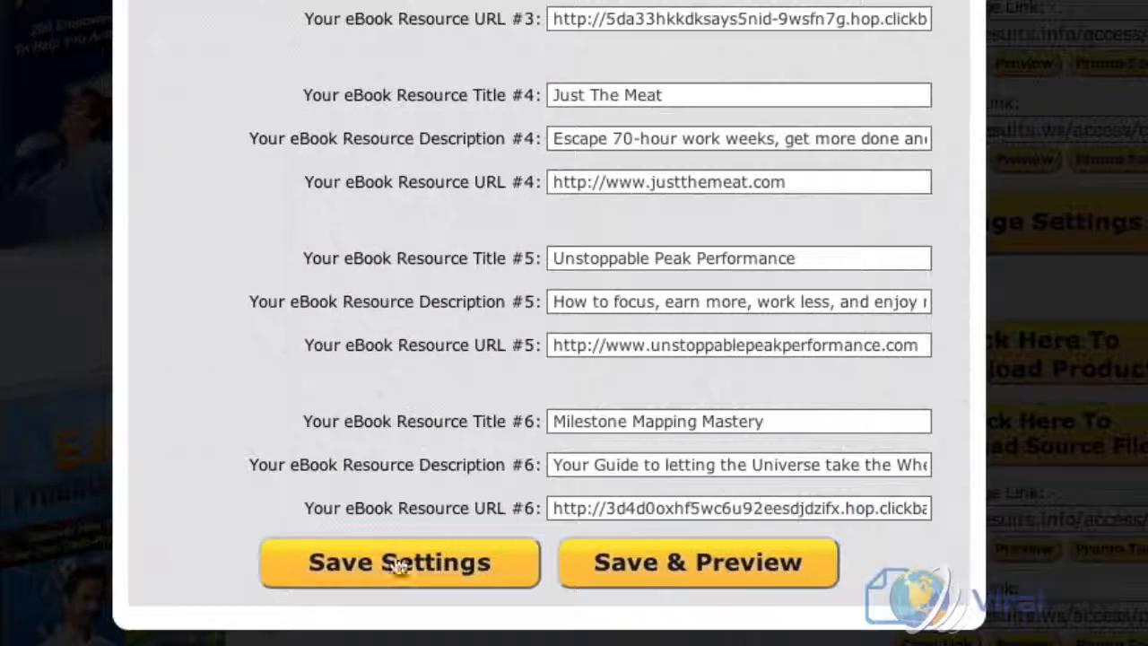
{"action": "left_click", "coordinate": [430, 573]}
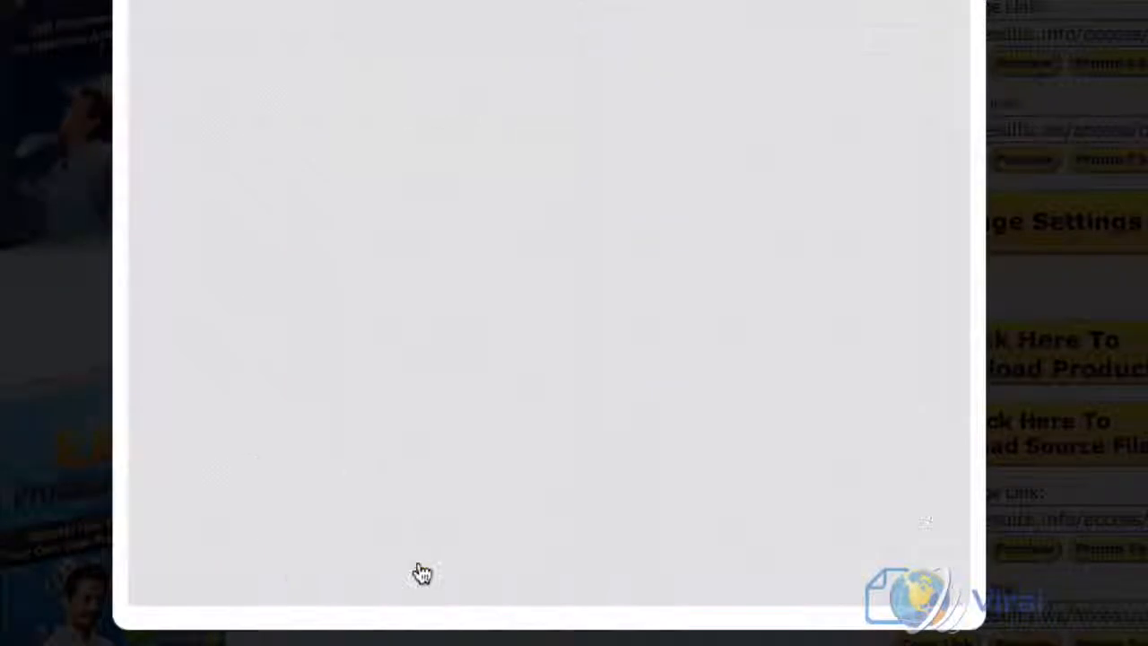